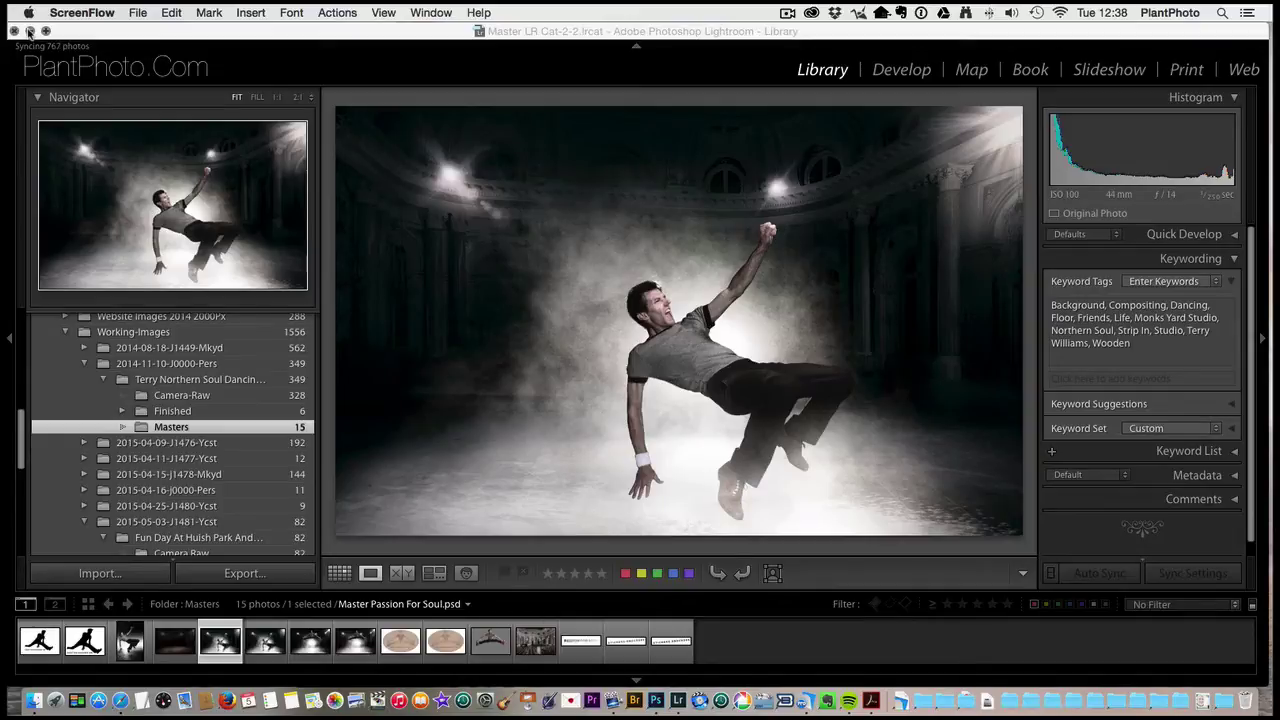
# - Minimise the Lightroom Library window to the Dock, revealing the desktop folders
pyautogui.click(29, 31)
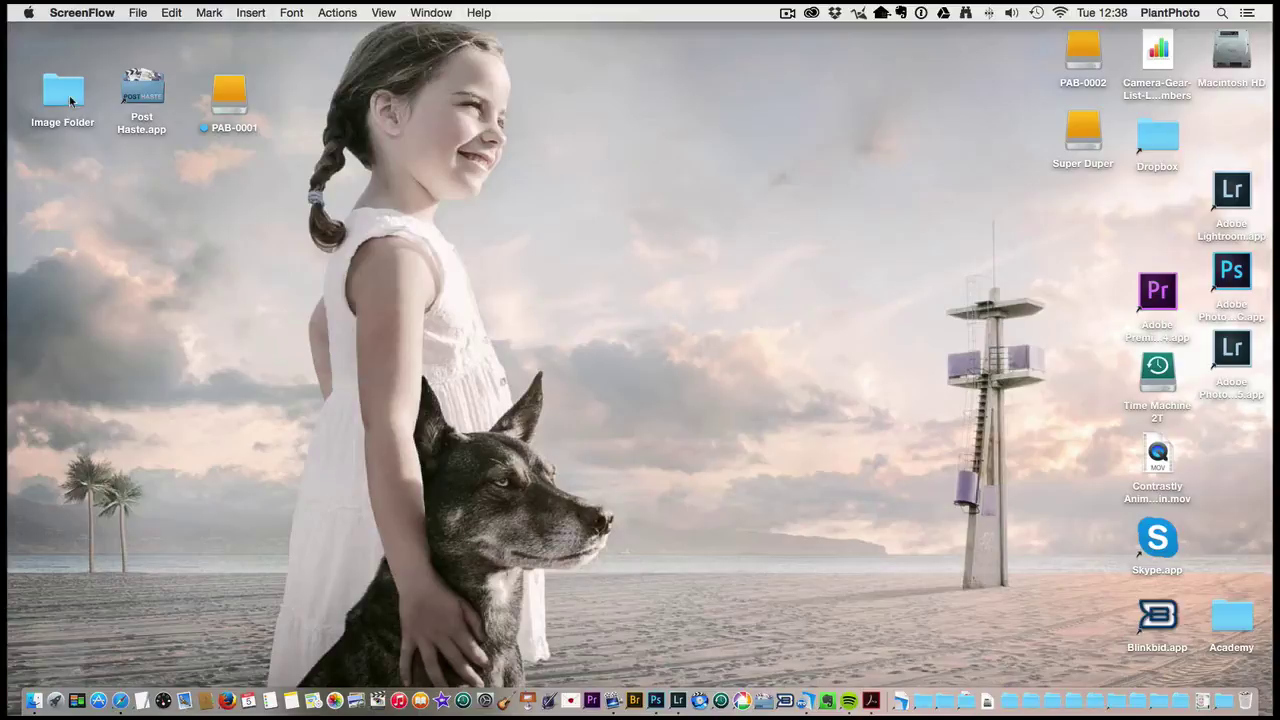
# - Open Image Folder in list view and position its window on the left
pyautogui.moveTo(68, 96); pyautogui.dragTo(559, 216)
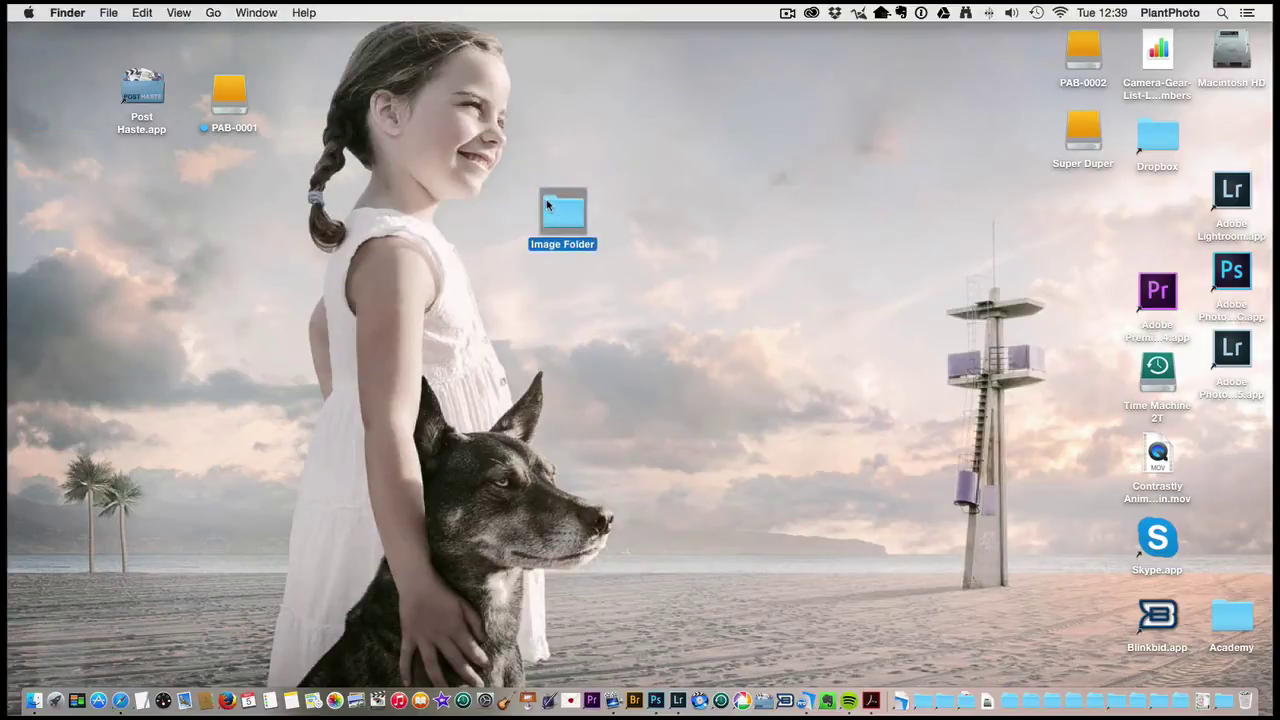
pyautogui.doubleClick(563, 216)
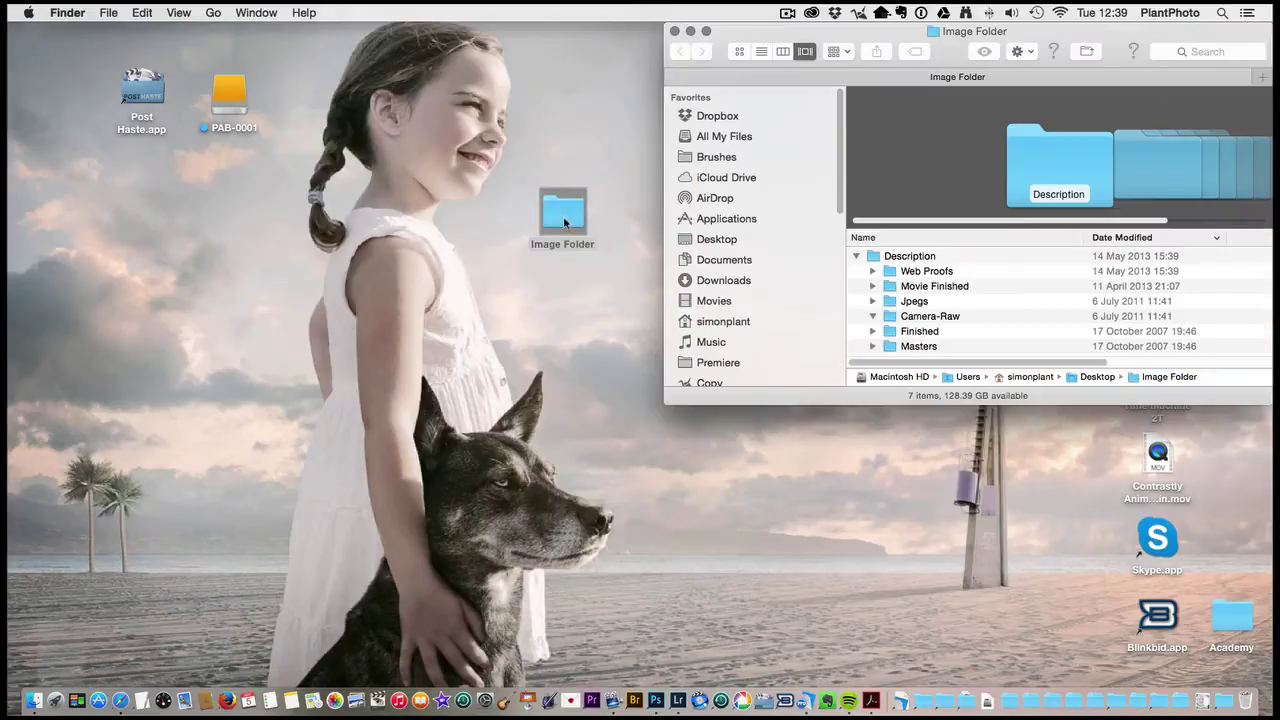
pyautogui.click(761, 51)
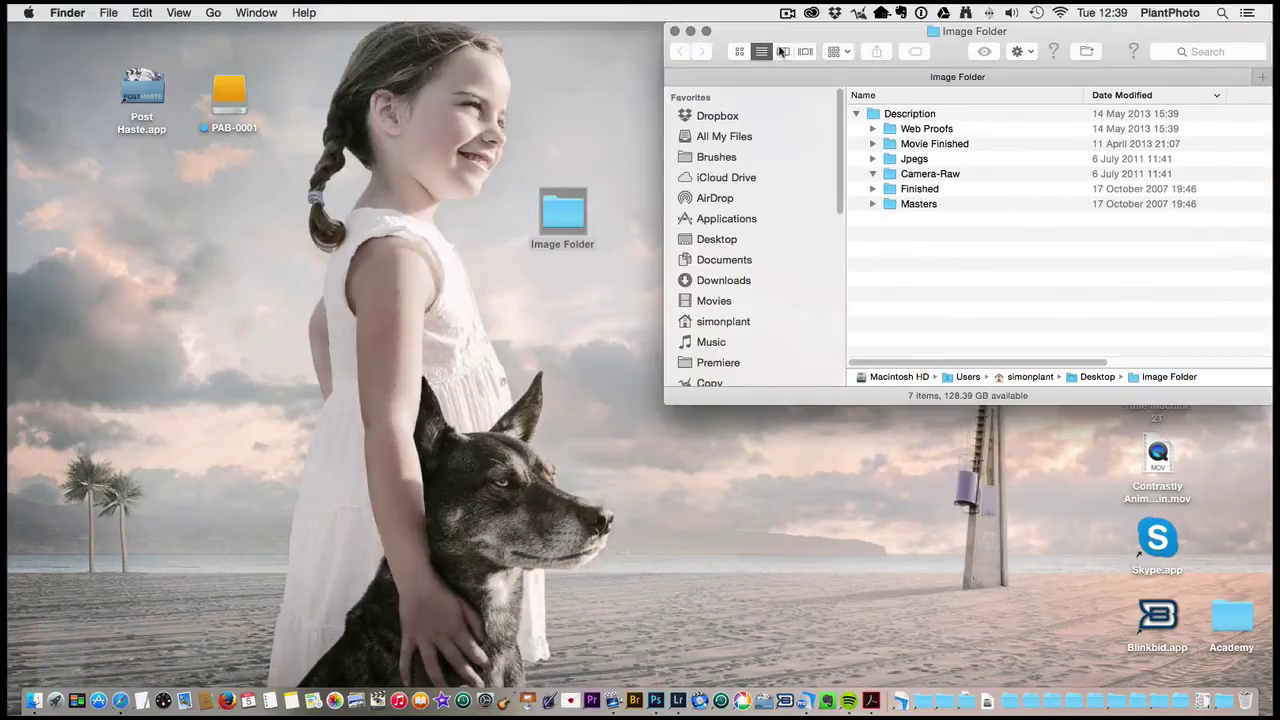
pyautogui.moveTo(796, 31); pyautogui.dragTo(755, 147)
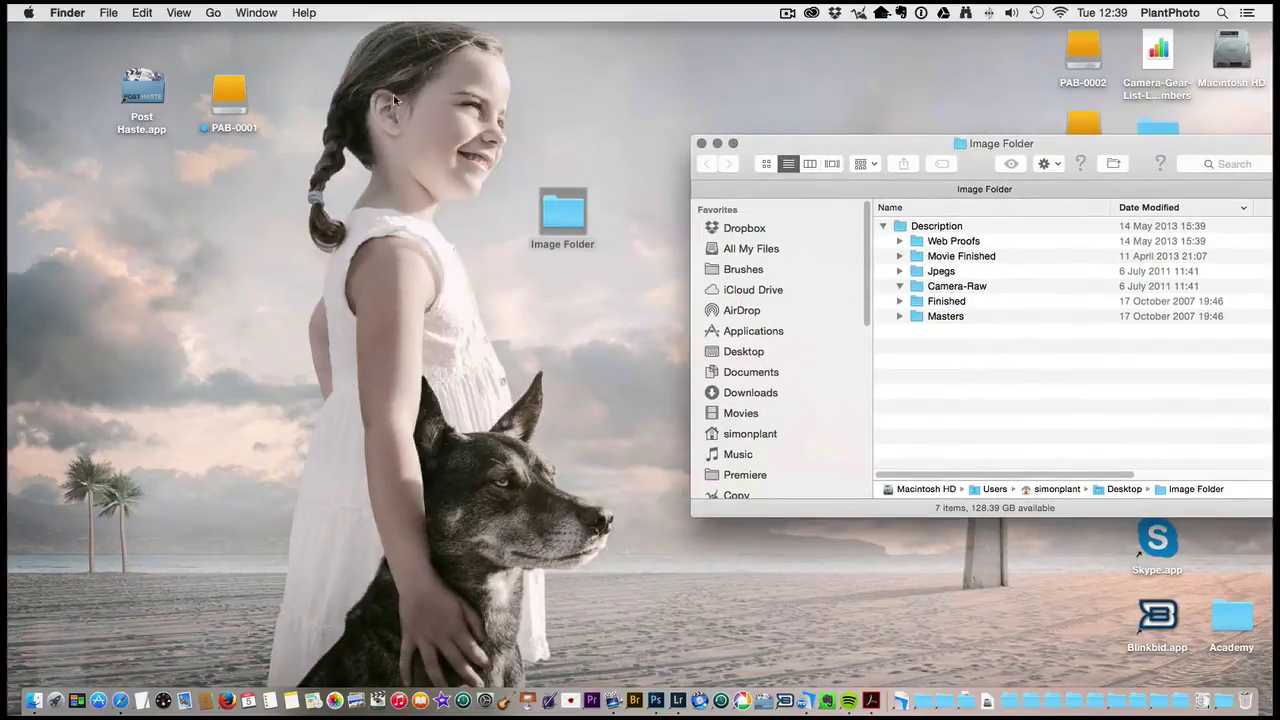
pyautogui.click(771, 138)
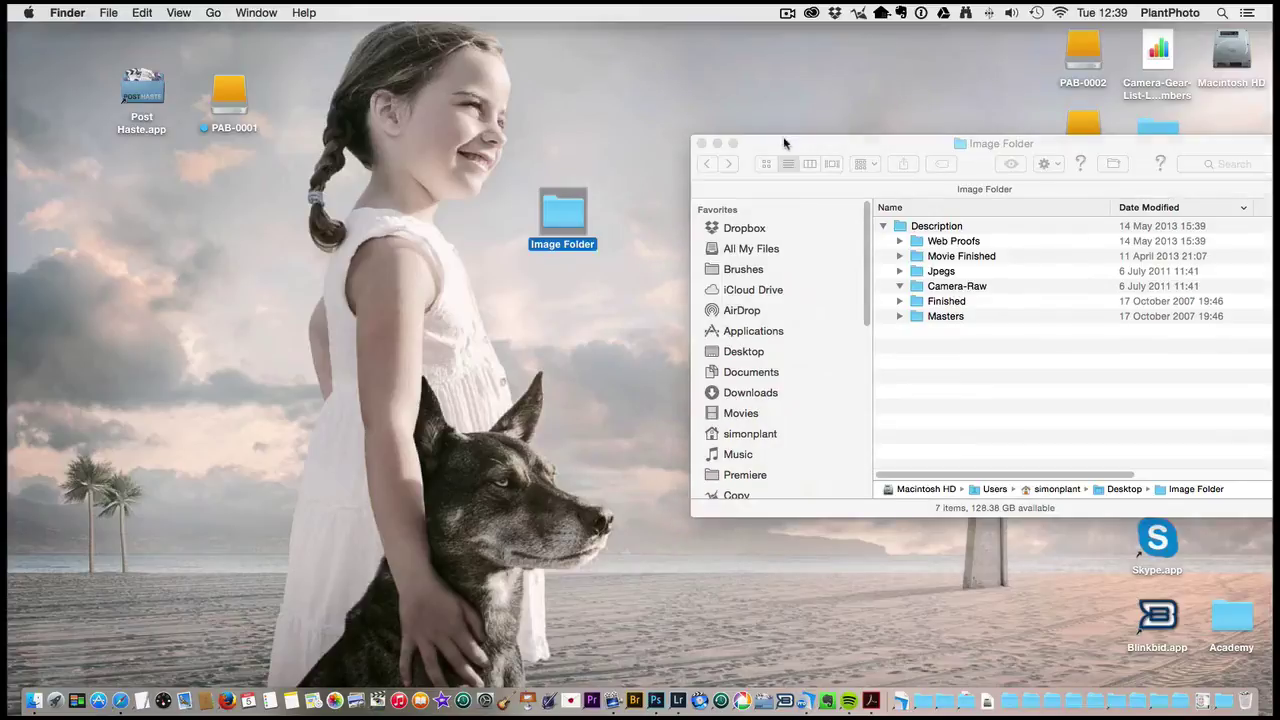
pyautogui.moveTo(780, 139); pyautogui.dragTo(324, 97)
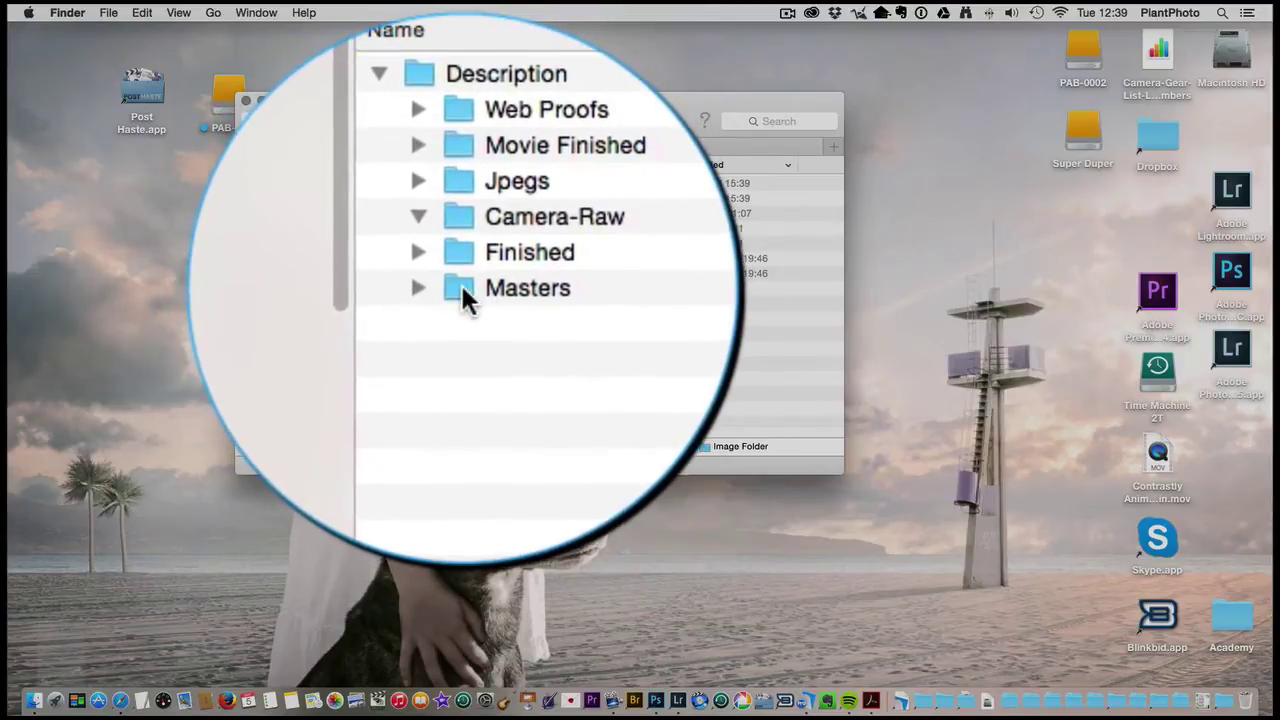
# - Inspect the Masters, Finished and Camera-Raw subfolders, then collapse the Description folder
pyautogui.click(461, 285)
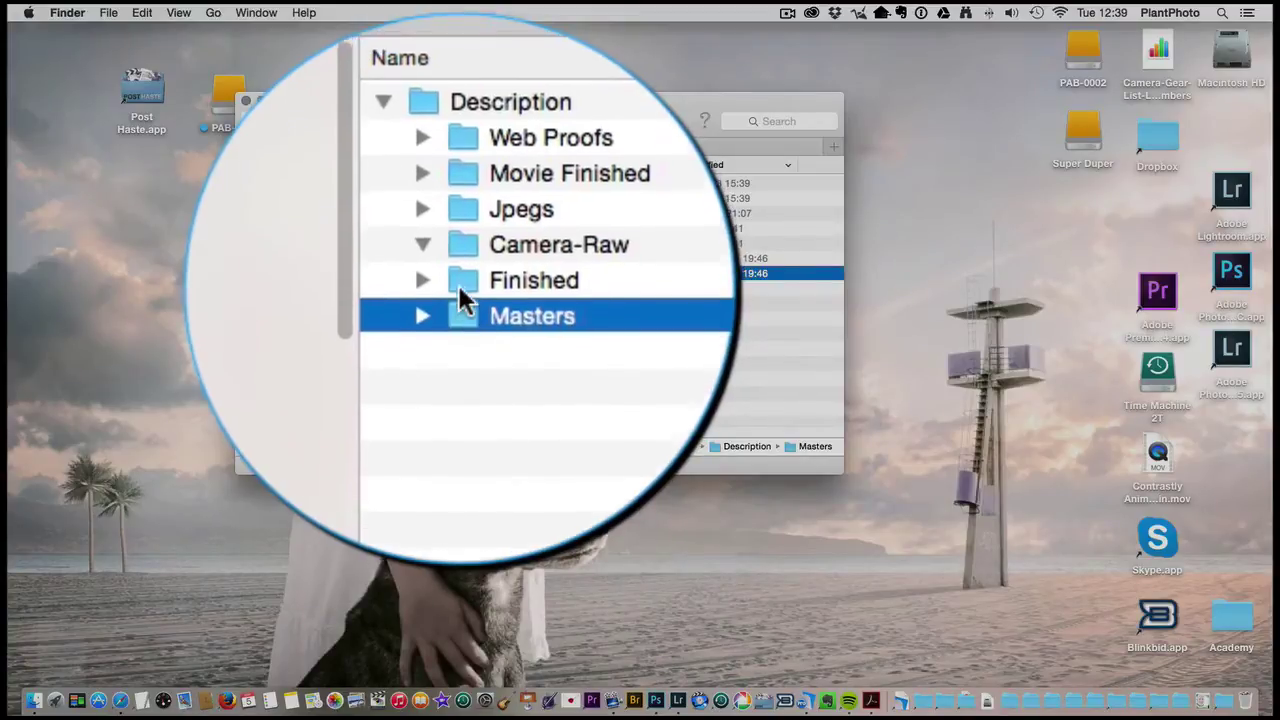
pyautogui.click(459, 285)
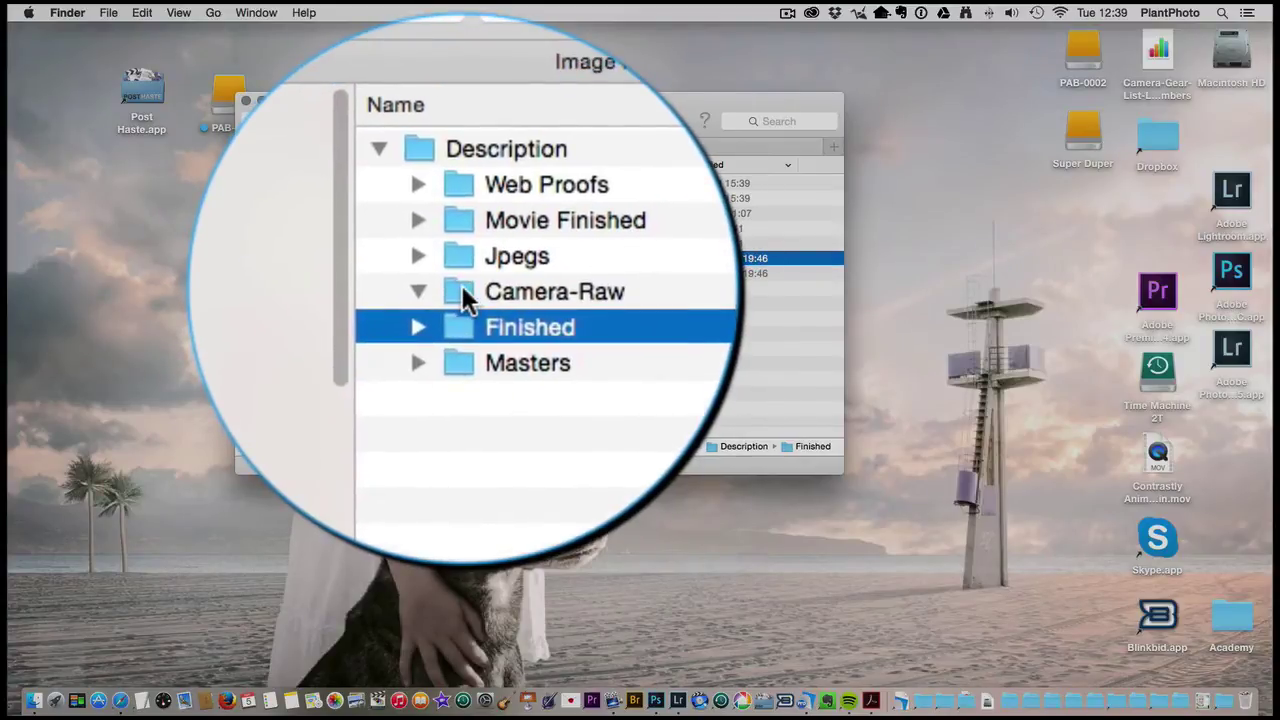
pyautogui.click(461, 285)
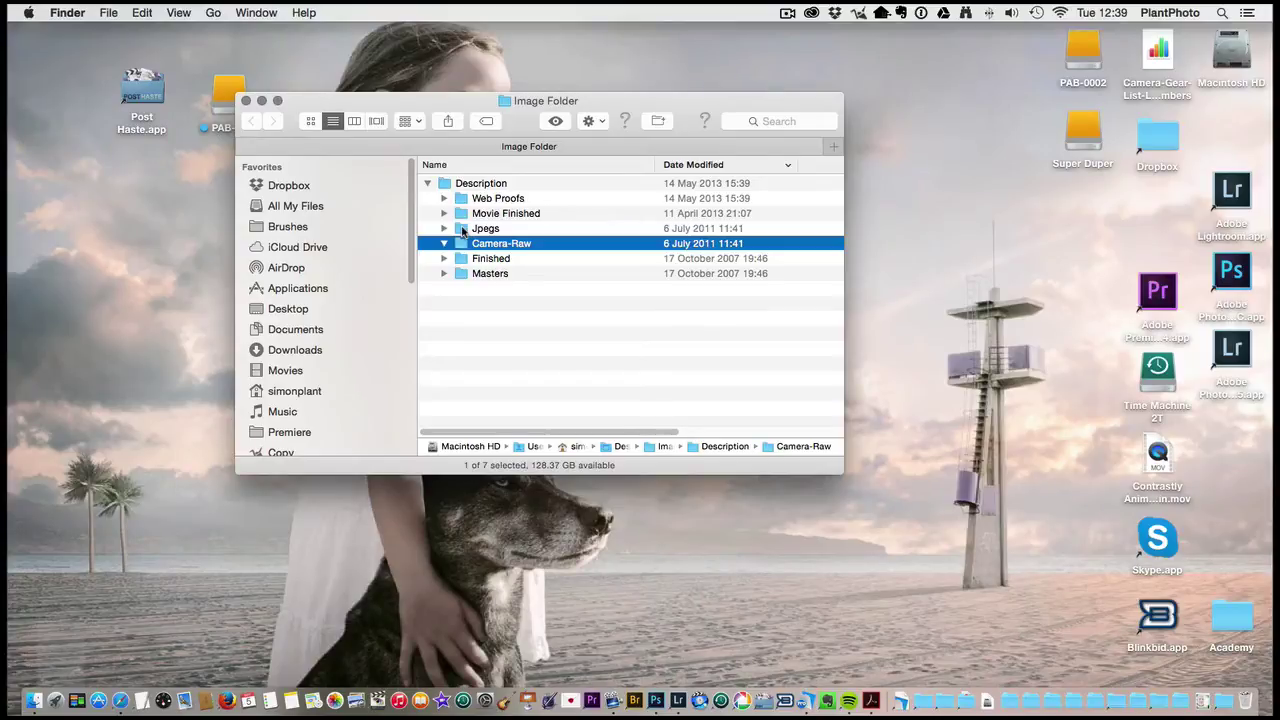
pyautogui.click(427, 183)
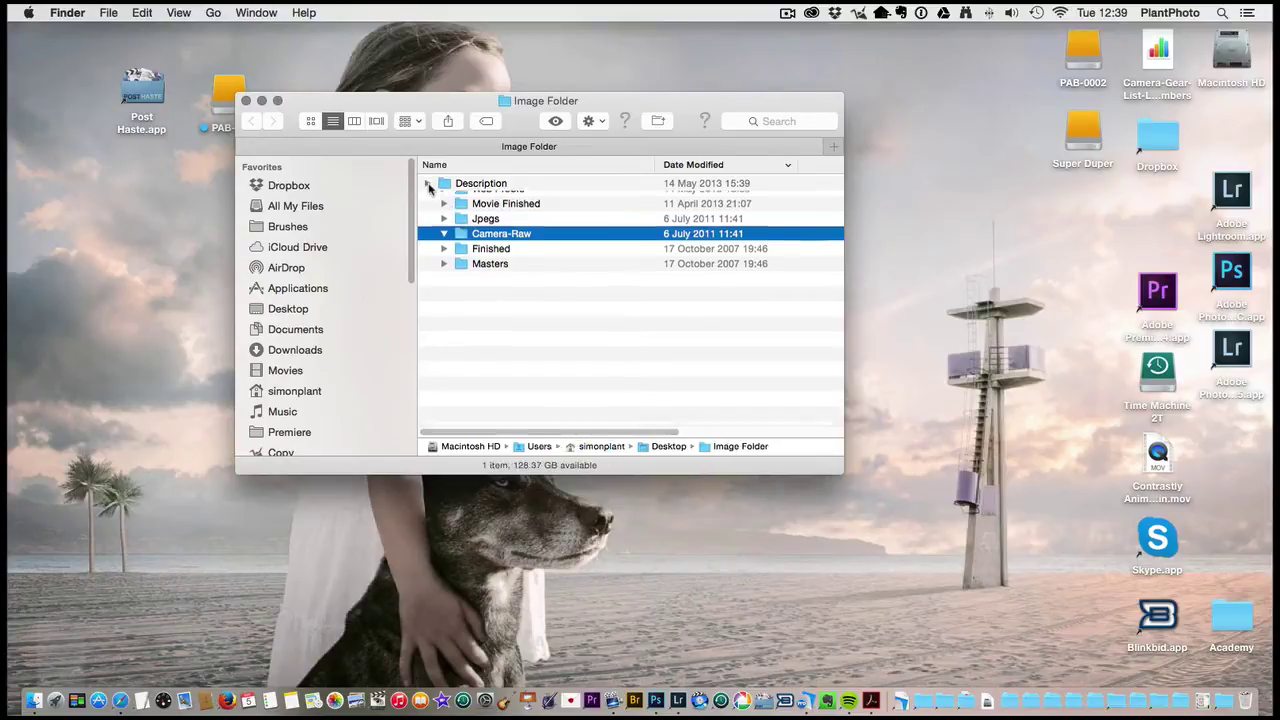
# - Move the Image Folder icon to the upper middle of the desktop and close its window
pyautogui.moveTo(332, 106); pyautogui.dragTo(380, 278)
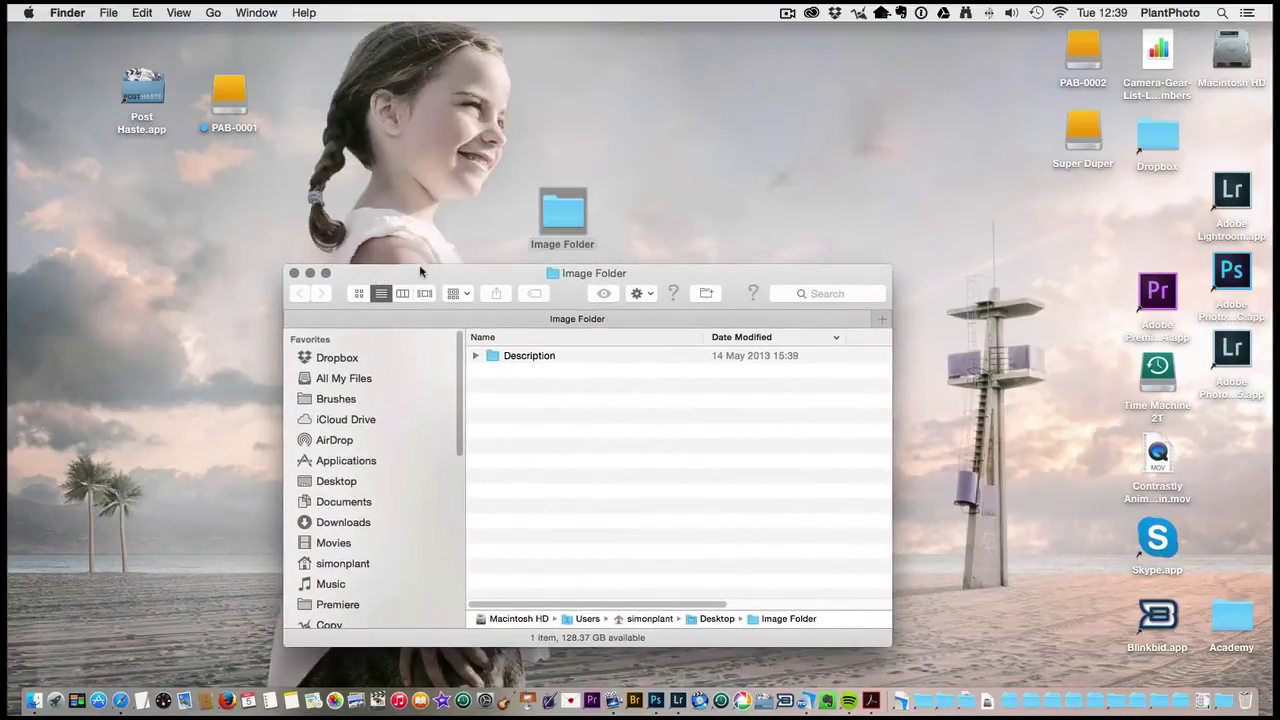
pyautogui.moveTo(561, 223); pyautogui.dragTo(706, 133)
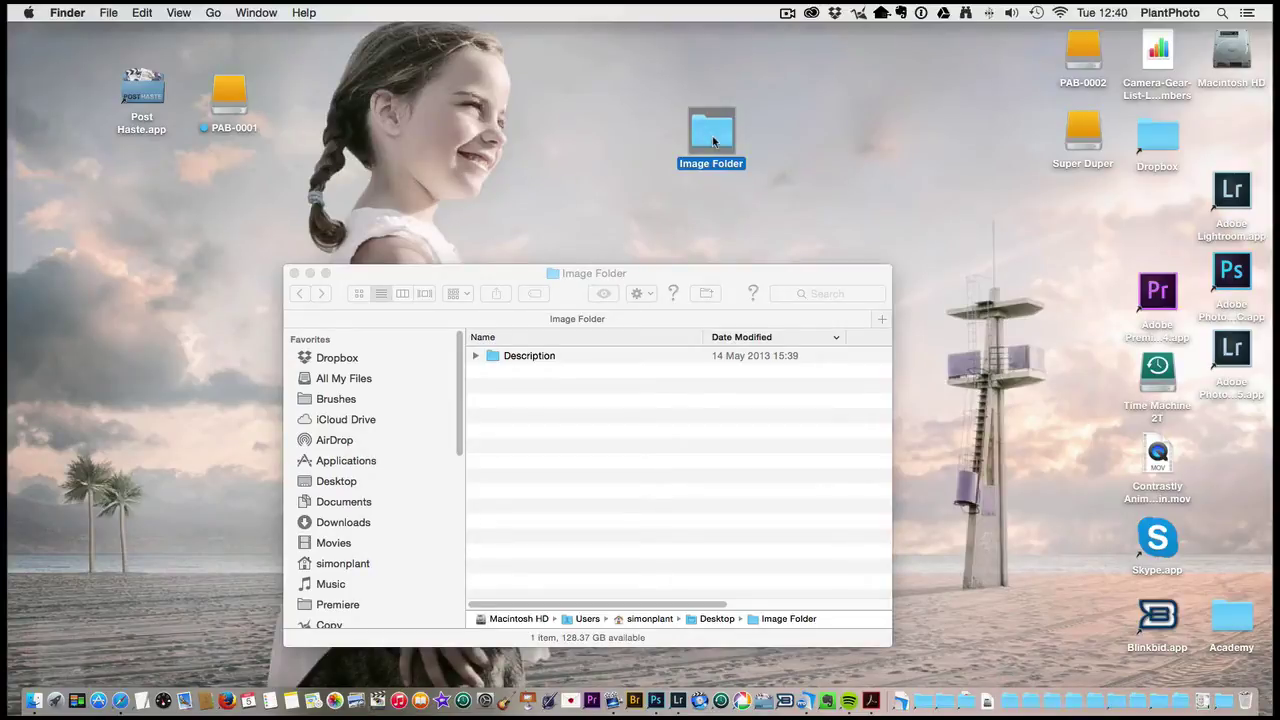
pyautogui.click(293, 273)
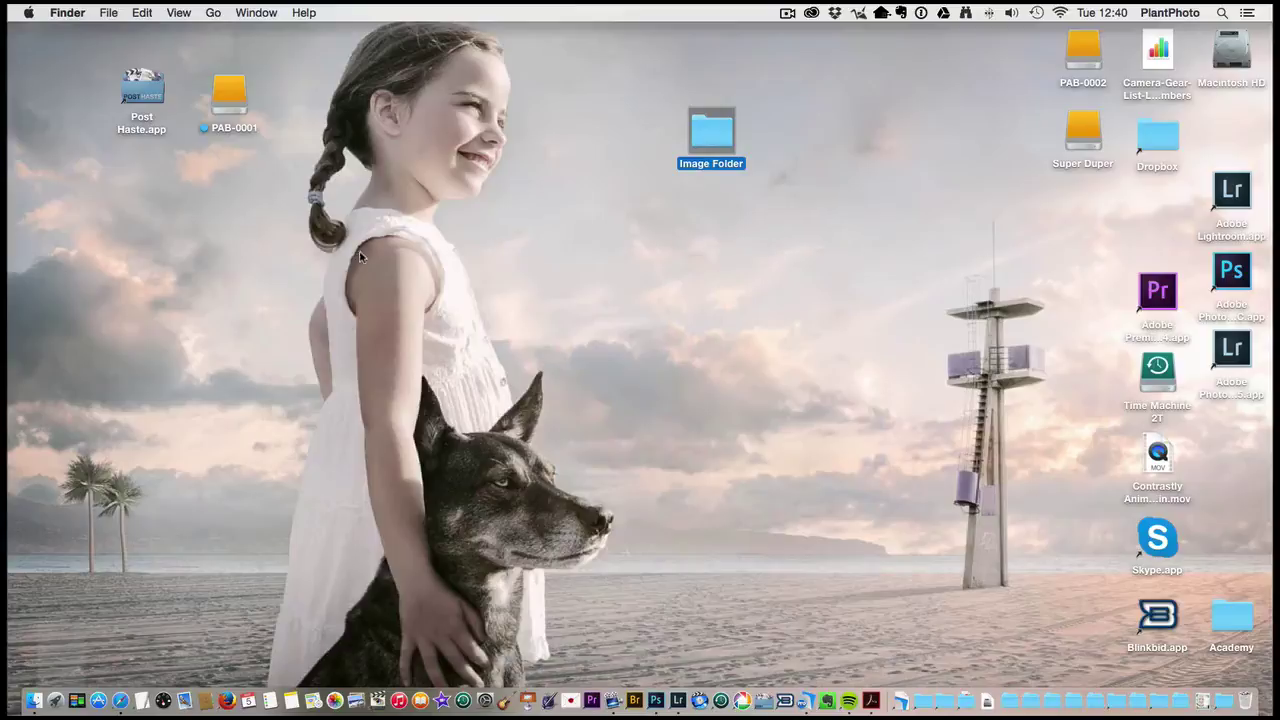
# - Launch Post Haste and create the 2015-05-05-J0000-Pers project from the Photography Template
pyautogui.click(141, 96)
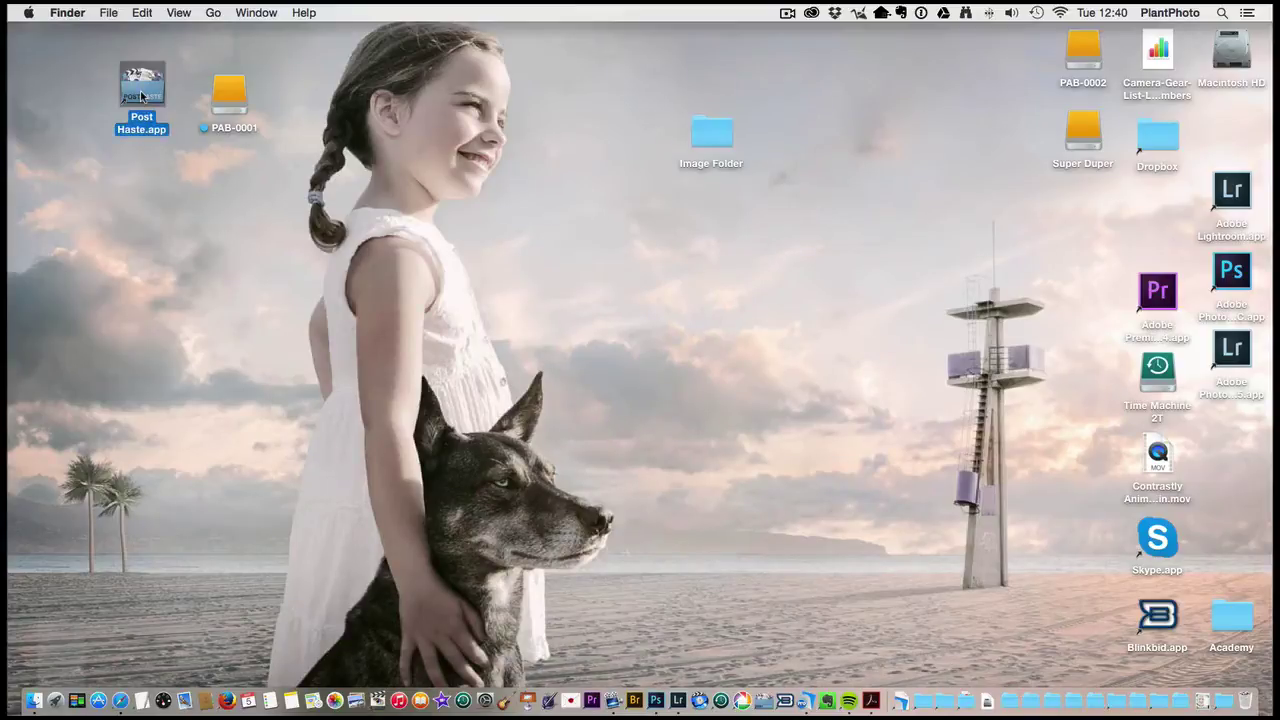
pyautogui.doubleClick(141, 96)
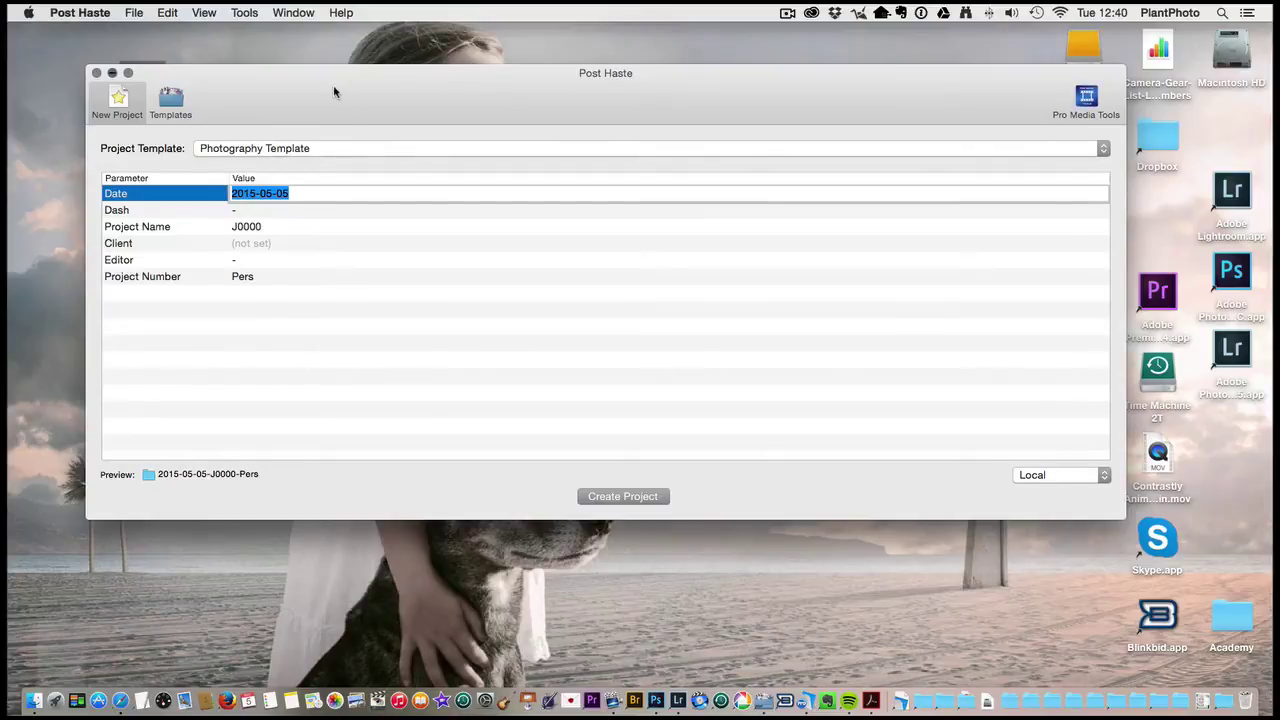
pyautogui.press('super+w')
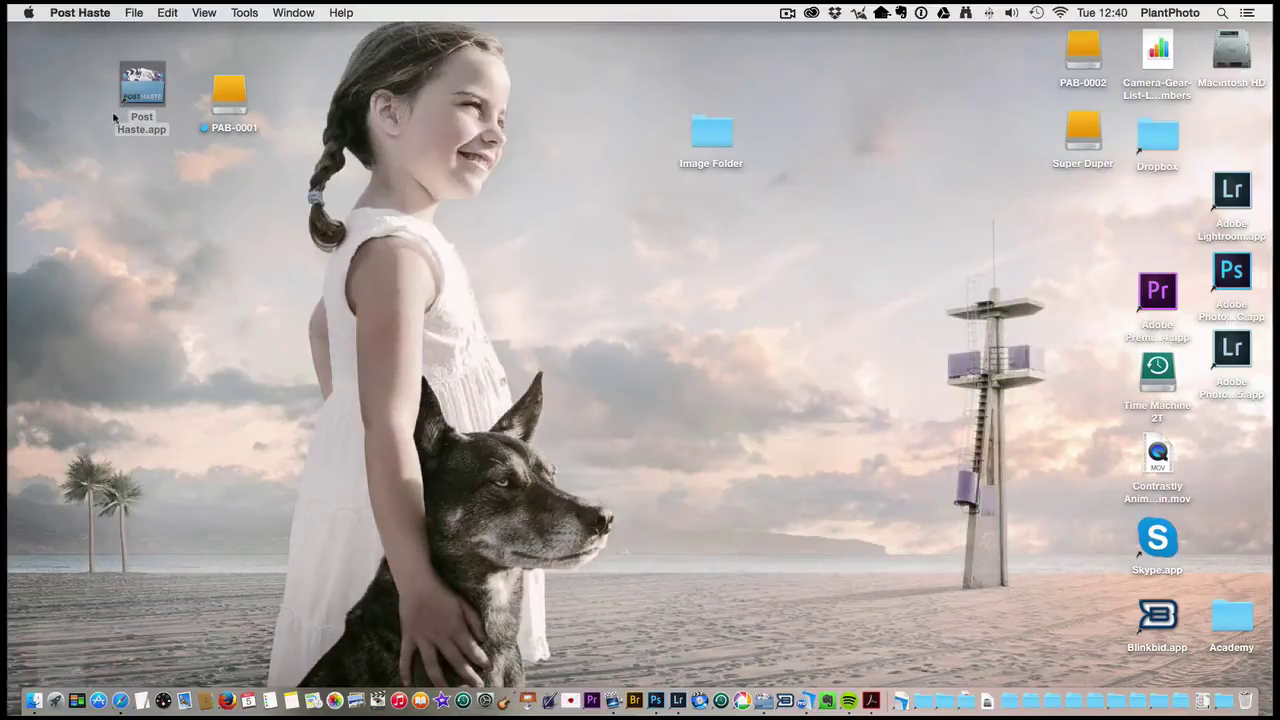
pyautogui.doubleClick(141, 95)
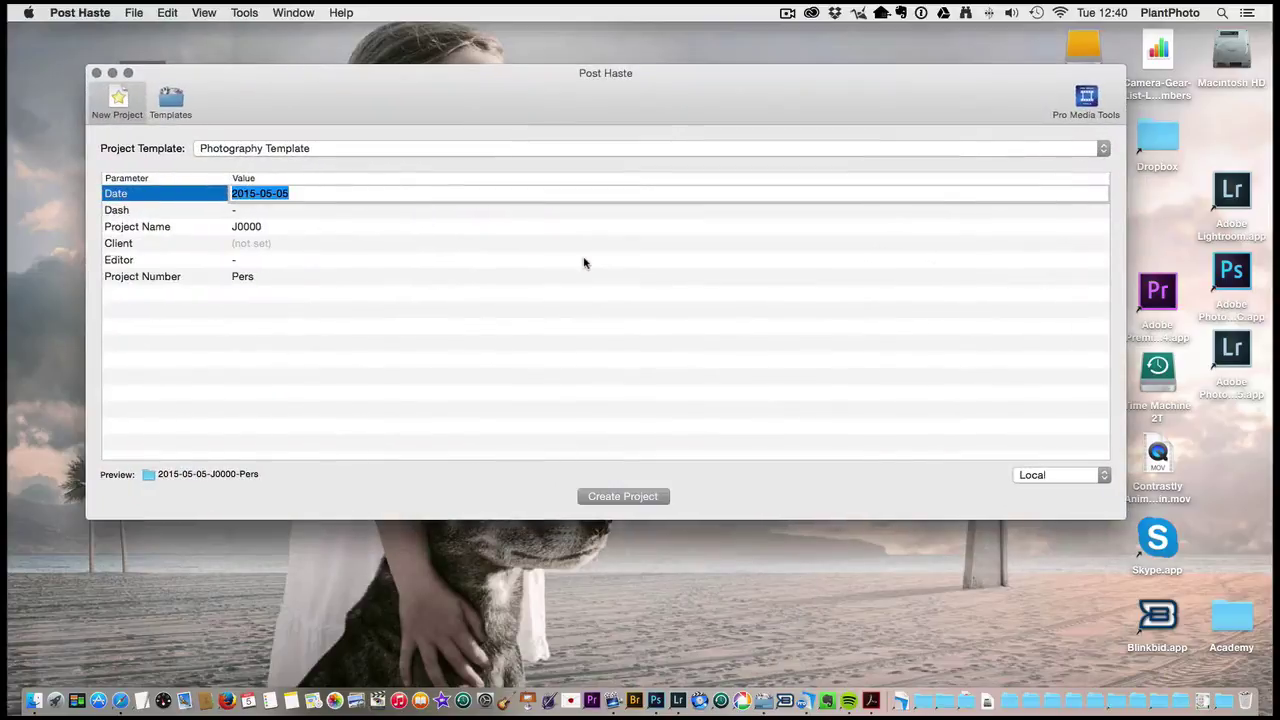
pyautogui.click(636, 498)
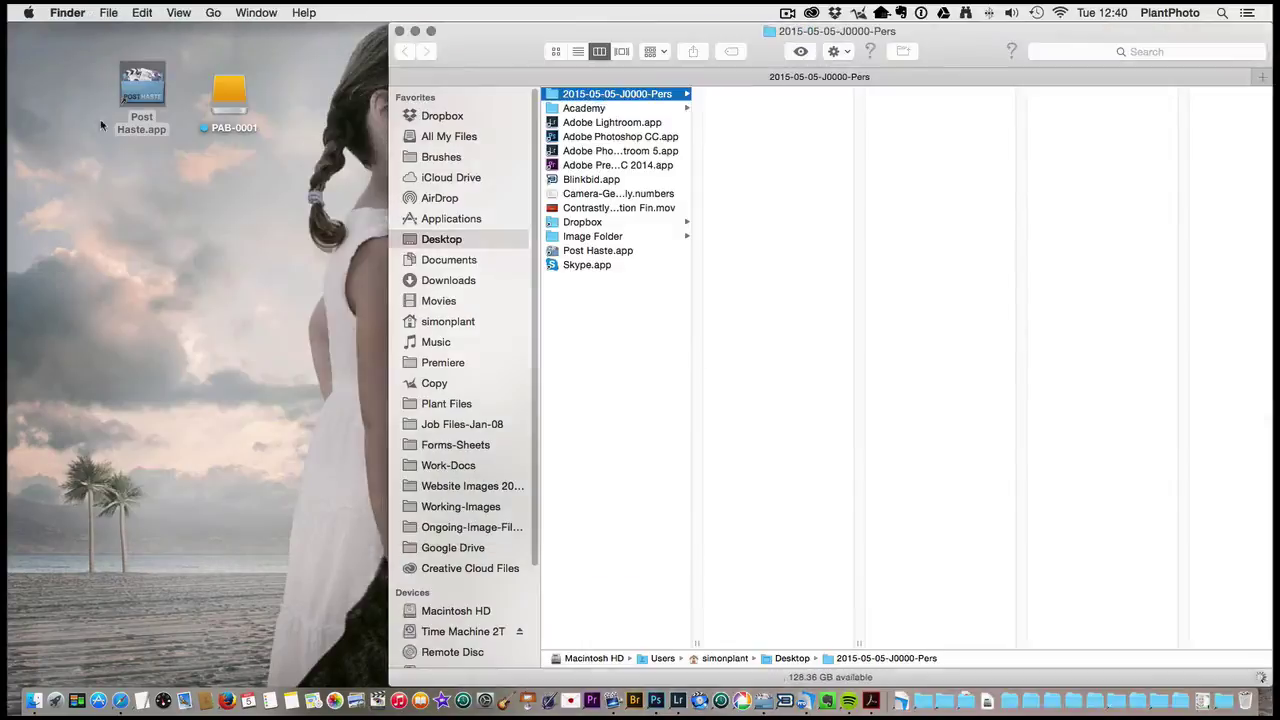
# - Check the new 2015-05-05-J0000-Pers folder's contents, close it, and confirm its name
pyautogui.click(400, 31)
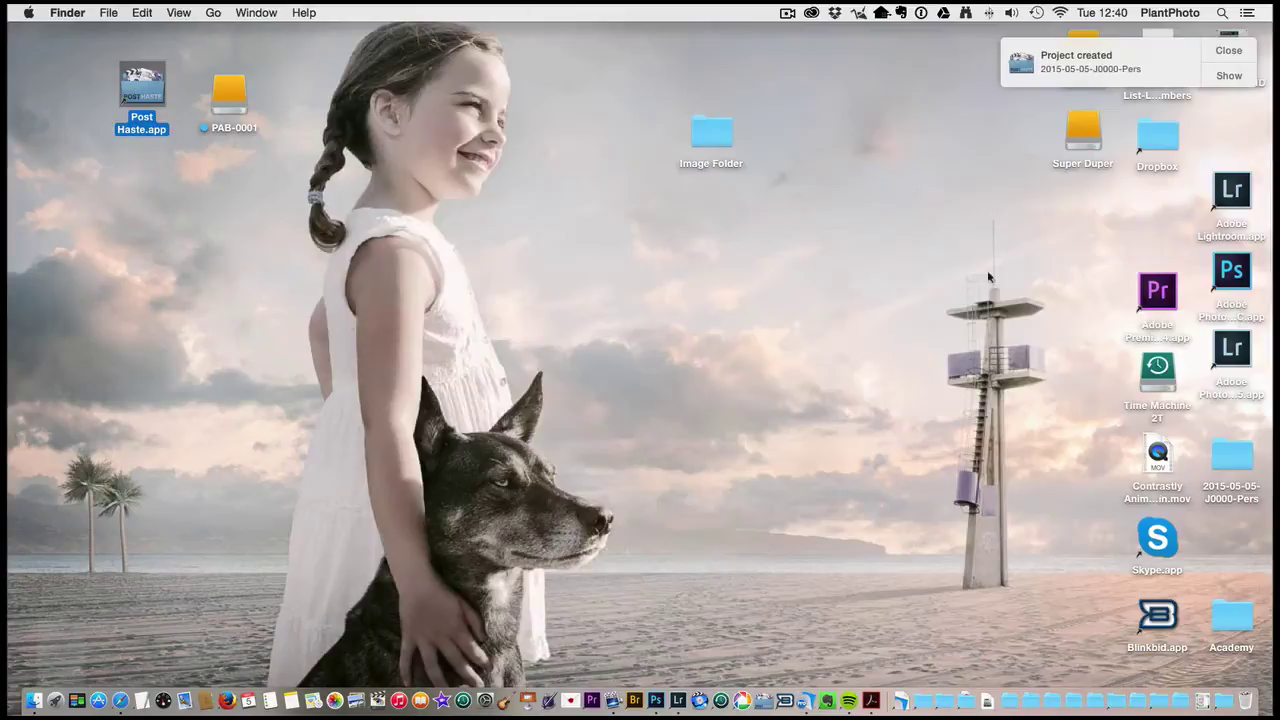
pyautogui.doubleClick(1229, 470)
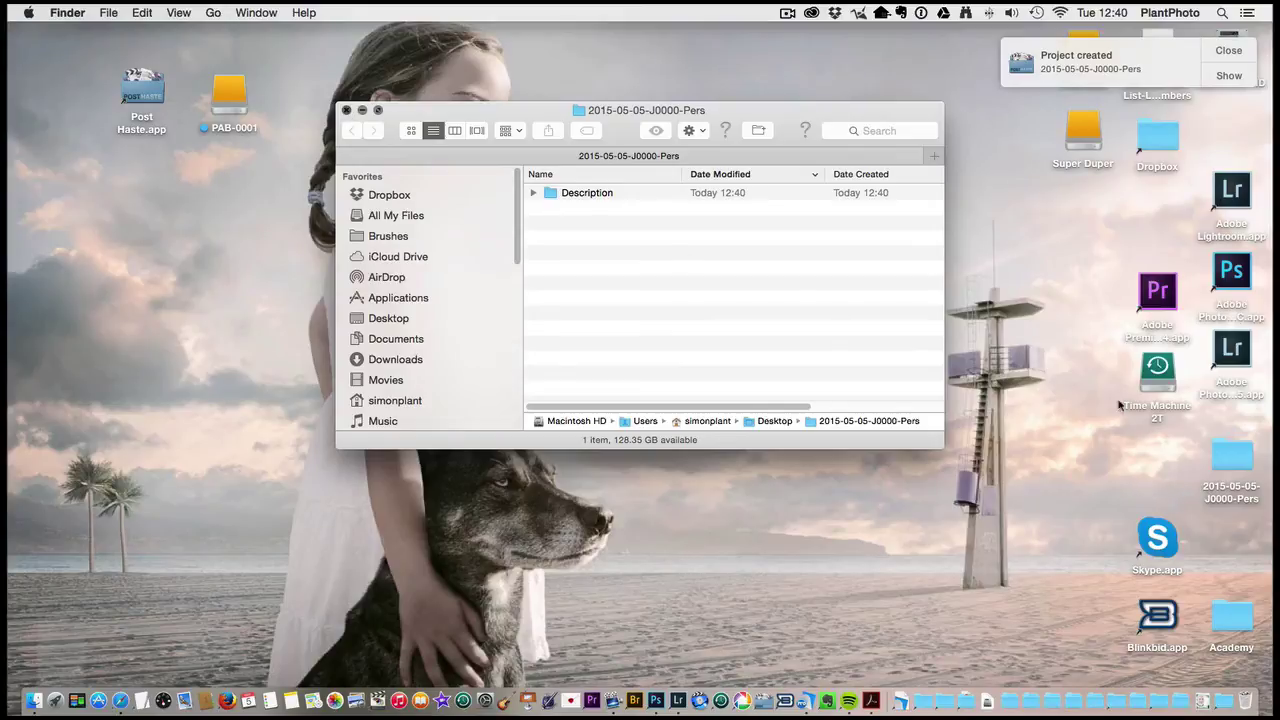
pyautogui.click(1195, 482)
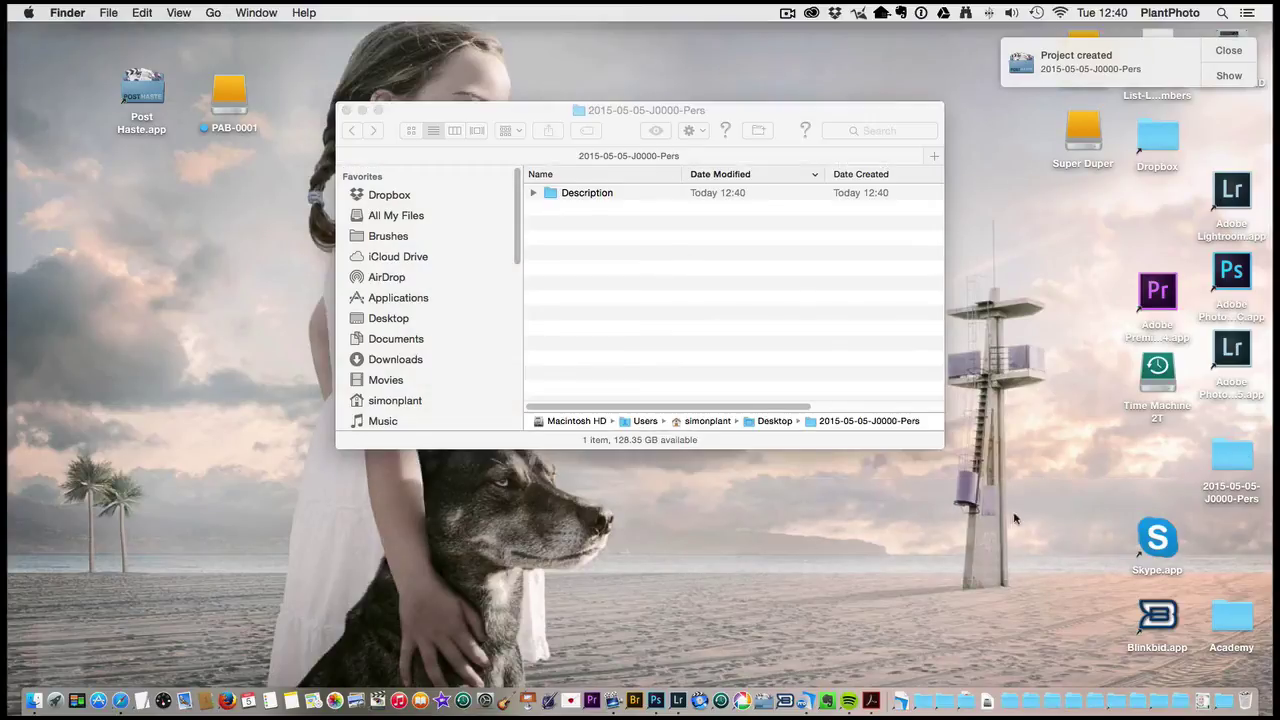
pyautogui.click(345, 110)
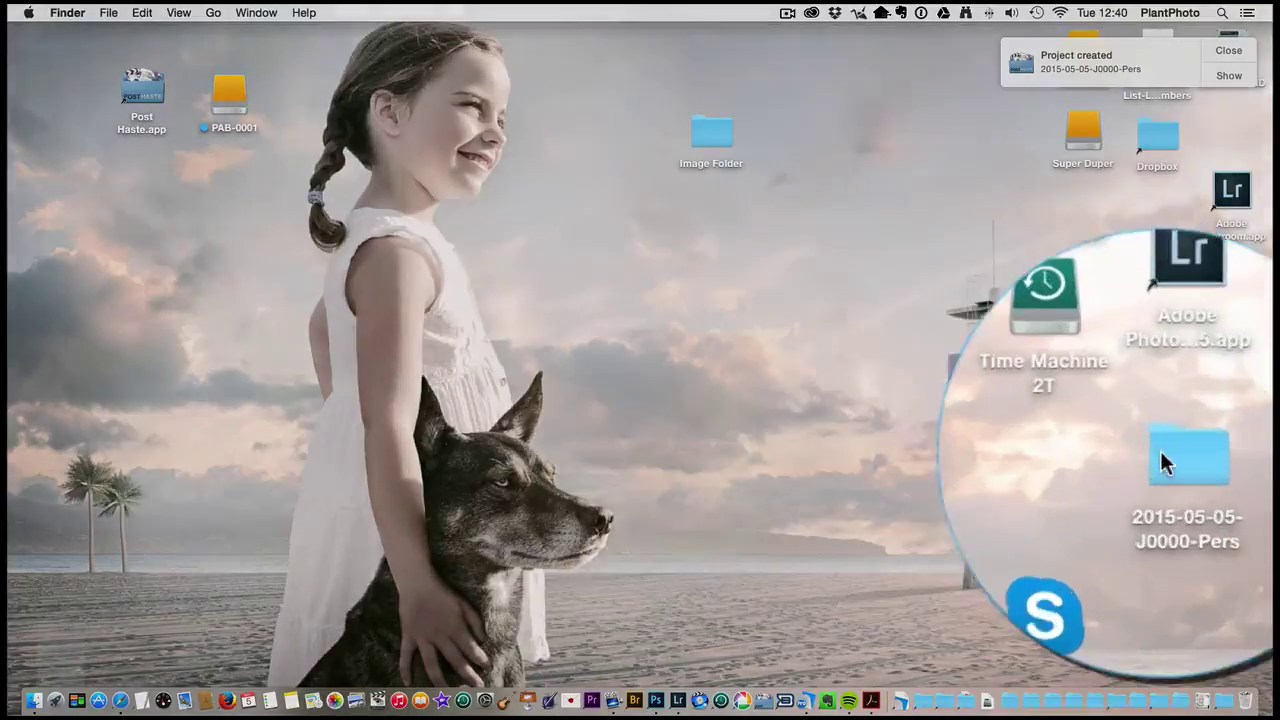
pyautogui.click(1218, 453)
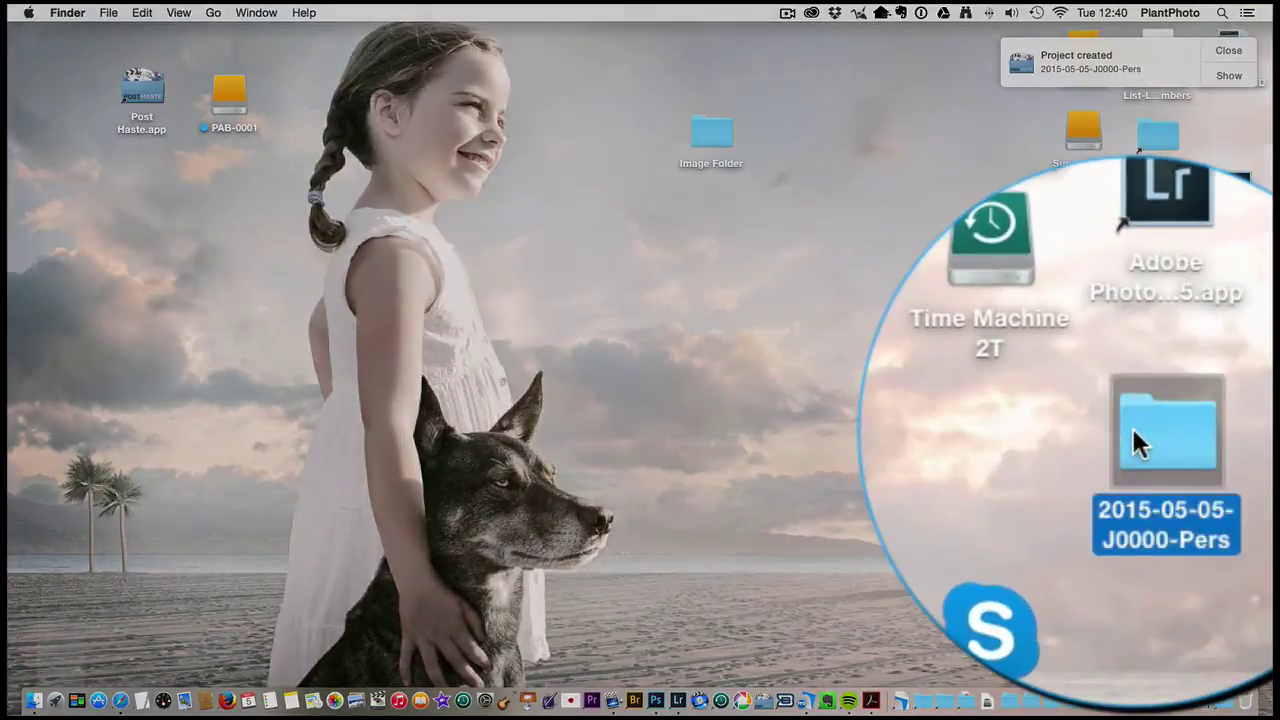
pyautogui.press('Return')
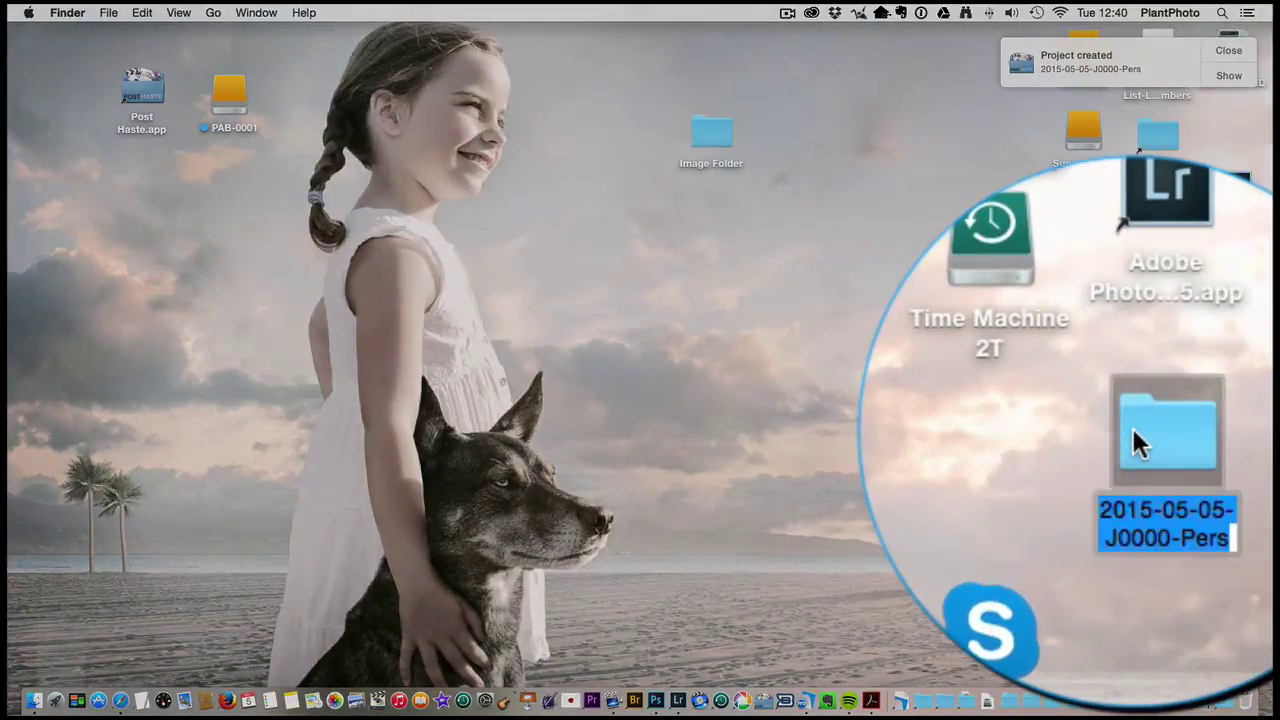
pyautogui.press('Return')
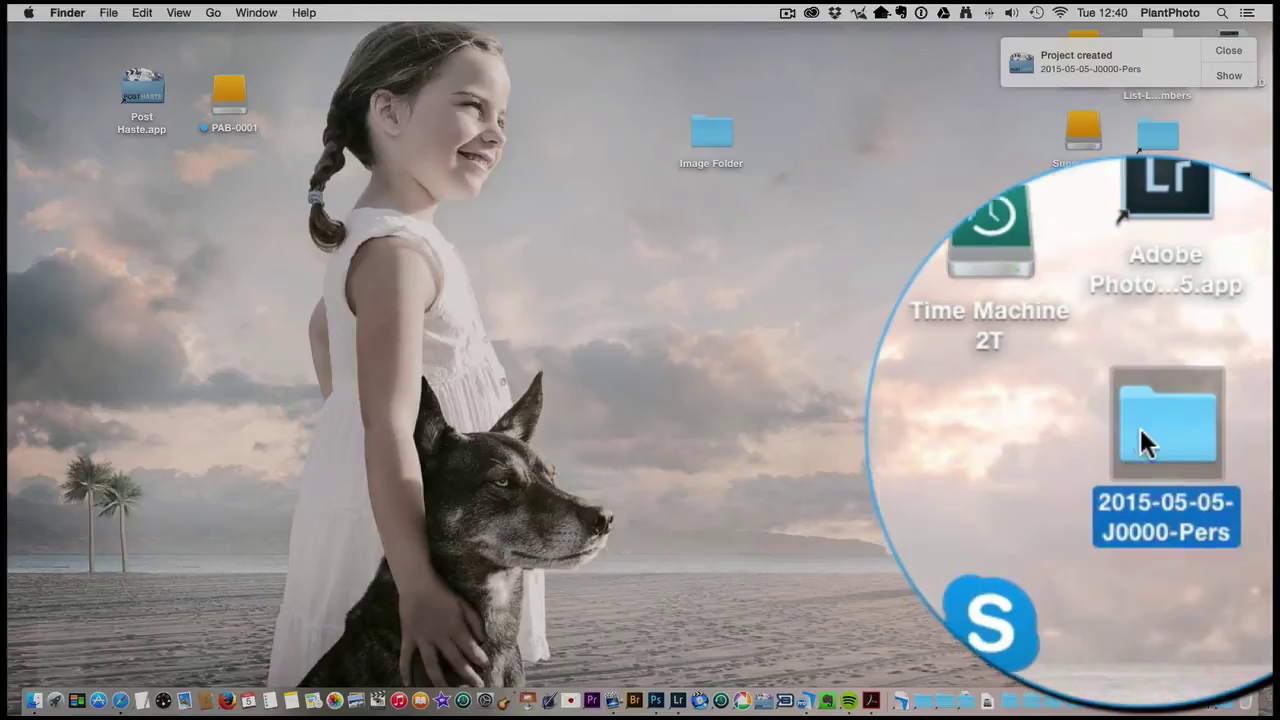
# - Open PAB-0001 > PA-0006 > Finished-Camera-Files and scroll through the job folders
pyautogui.doubleClick(240, 96)
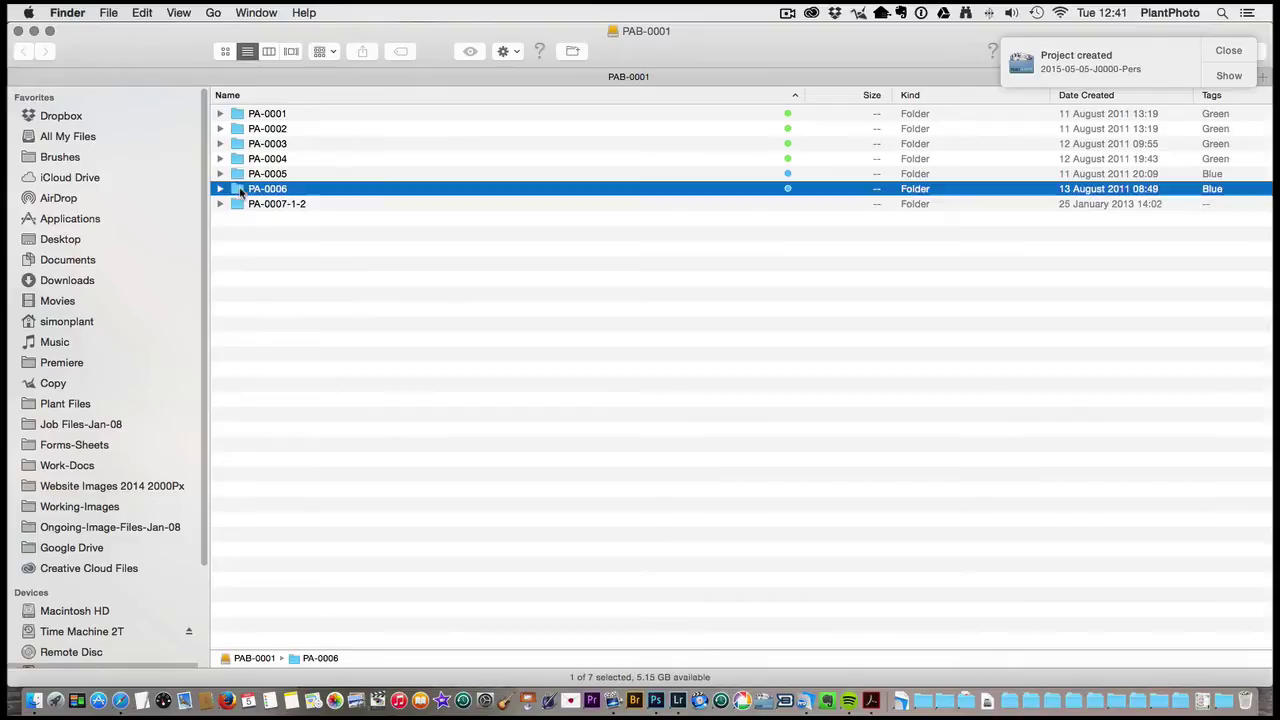
pyautogui.doubleClick(248, 190)
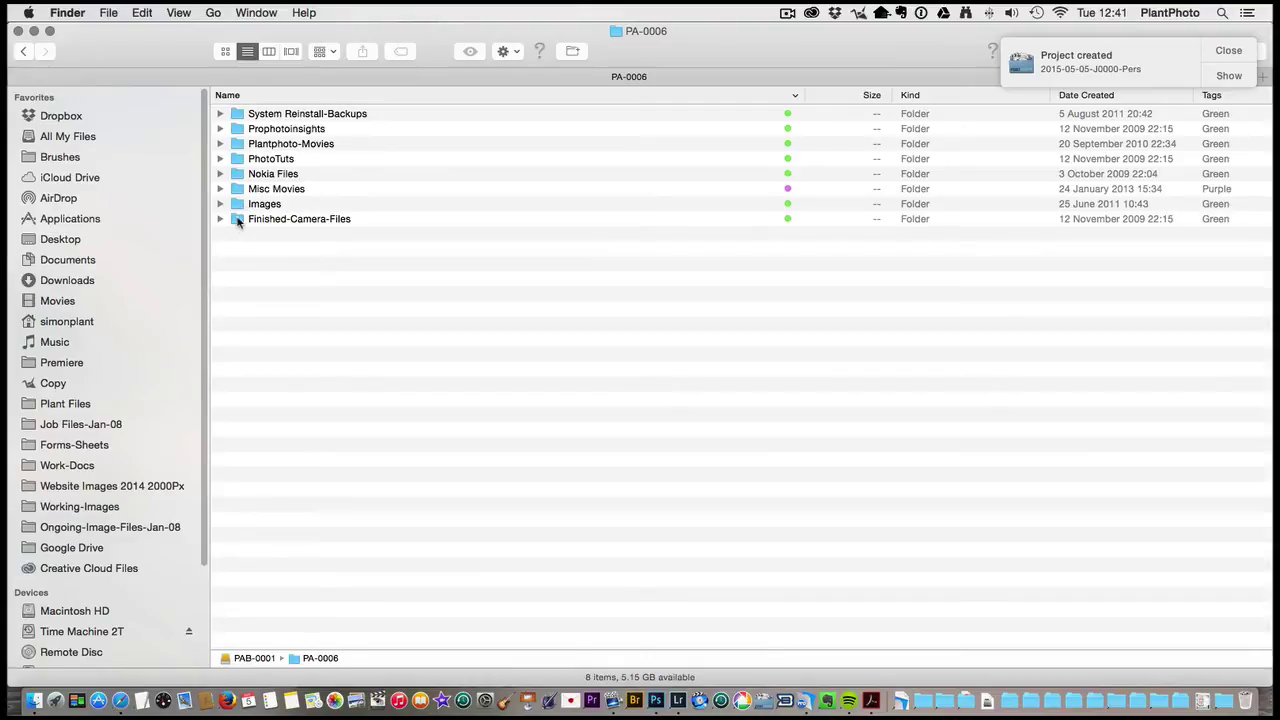
pyautogui.doubleClick(238, 222)
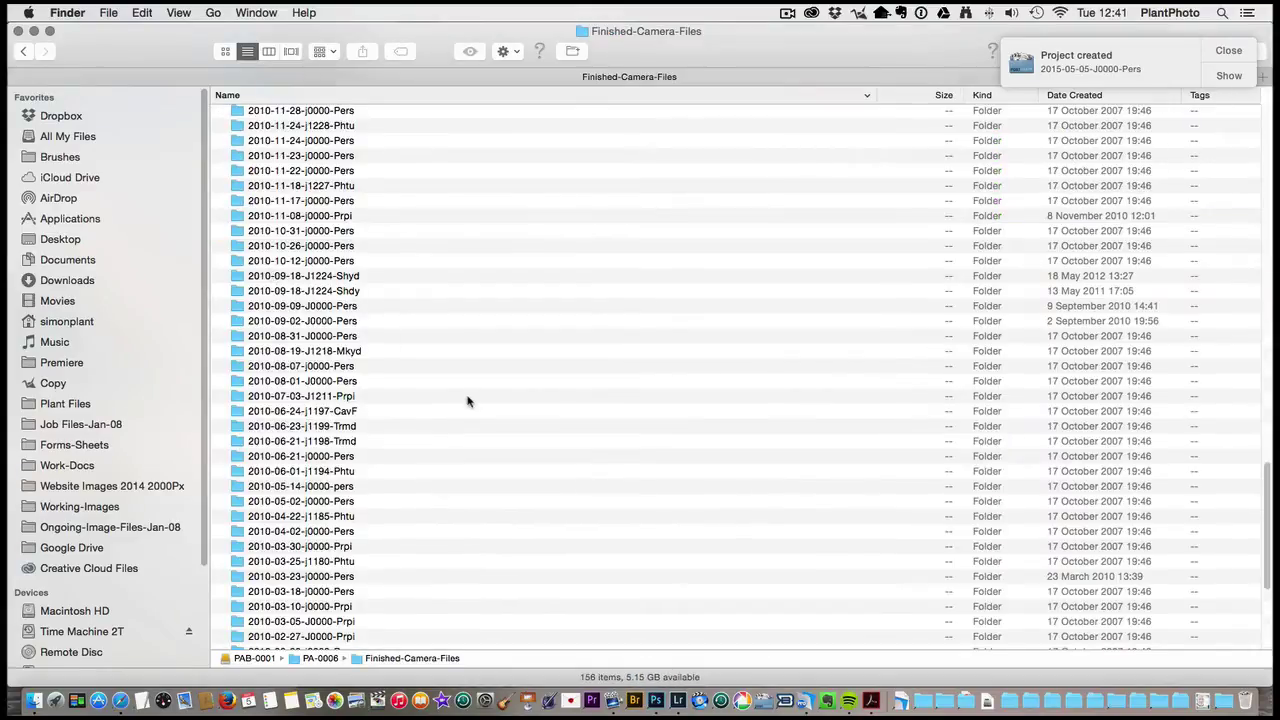
pyautogui.scroll(-10, 466, 401)
pyautogui.scroll(5, 466, 401)
pyautogui.scroll(-3, 466, 401)
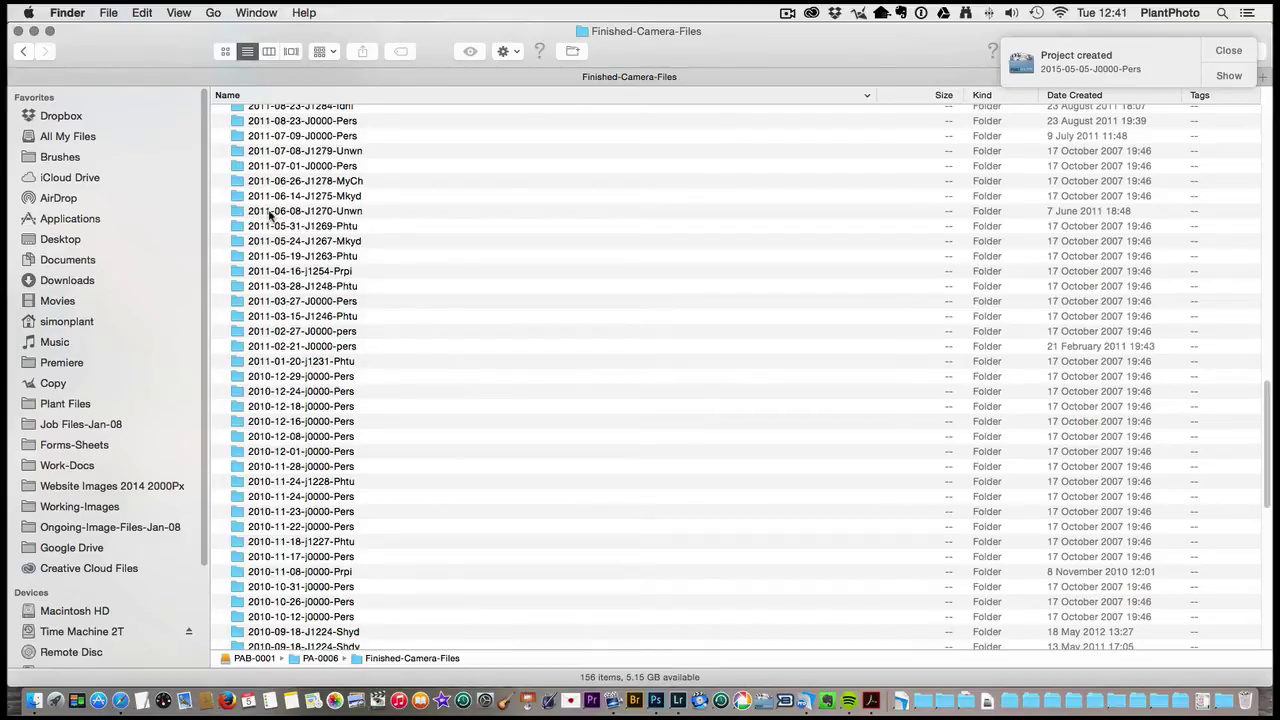
pyautogui.scroll(-2, 269, 214)
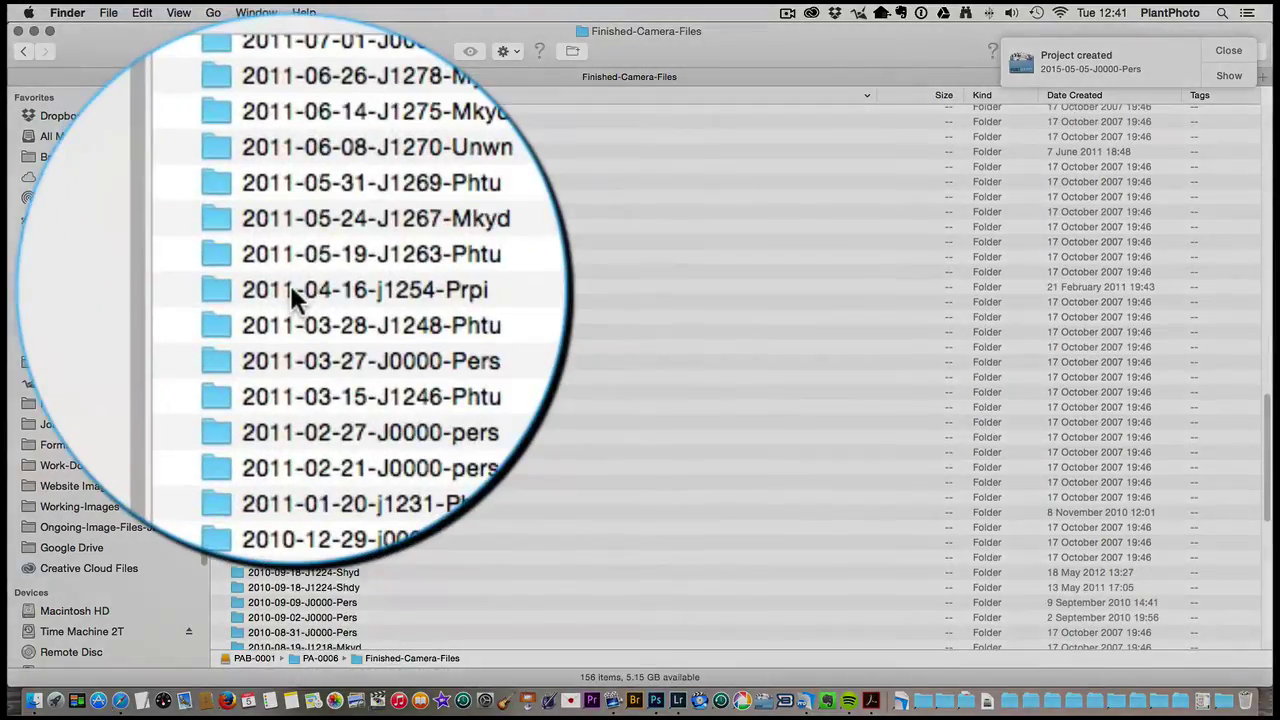
pyautogui.scroll(8, 289, 282)
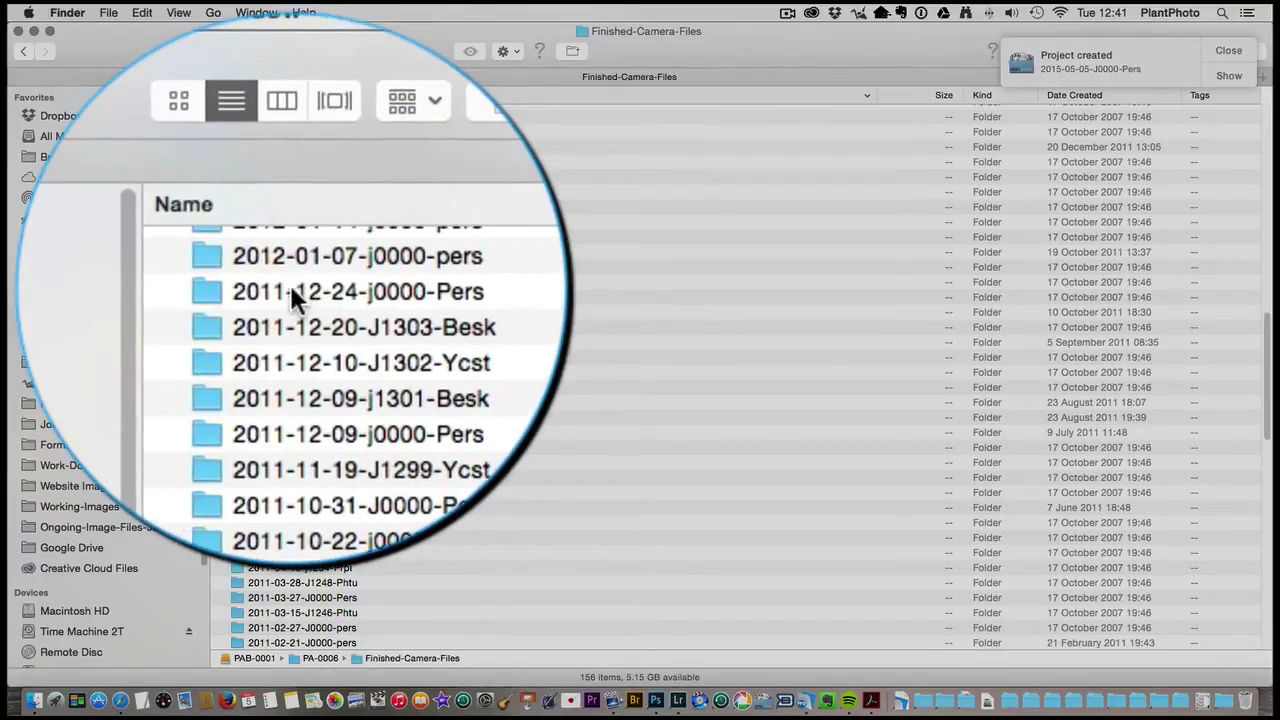
# - Open the 2011-12-24-j0000-Pers job and expand Santa Special Xmas Eve's Camera-Raw DNG files
pyautogui.doubleClick(291, 288)
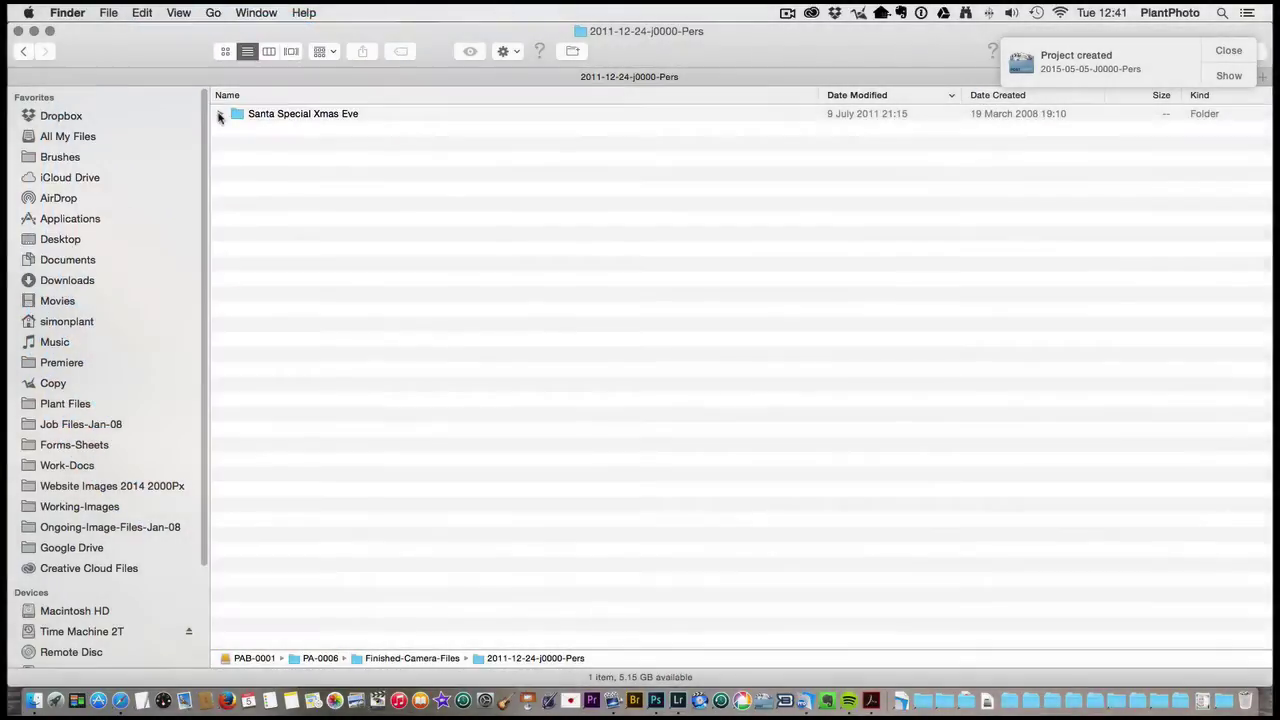
pyautogui.click(220, 114)
pyautogui.click(237, 129)
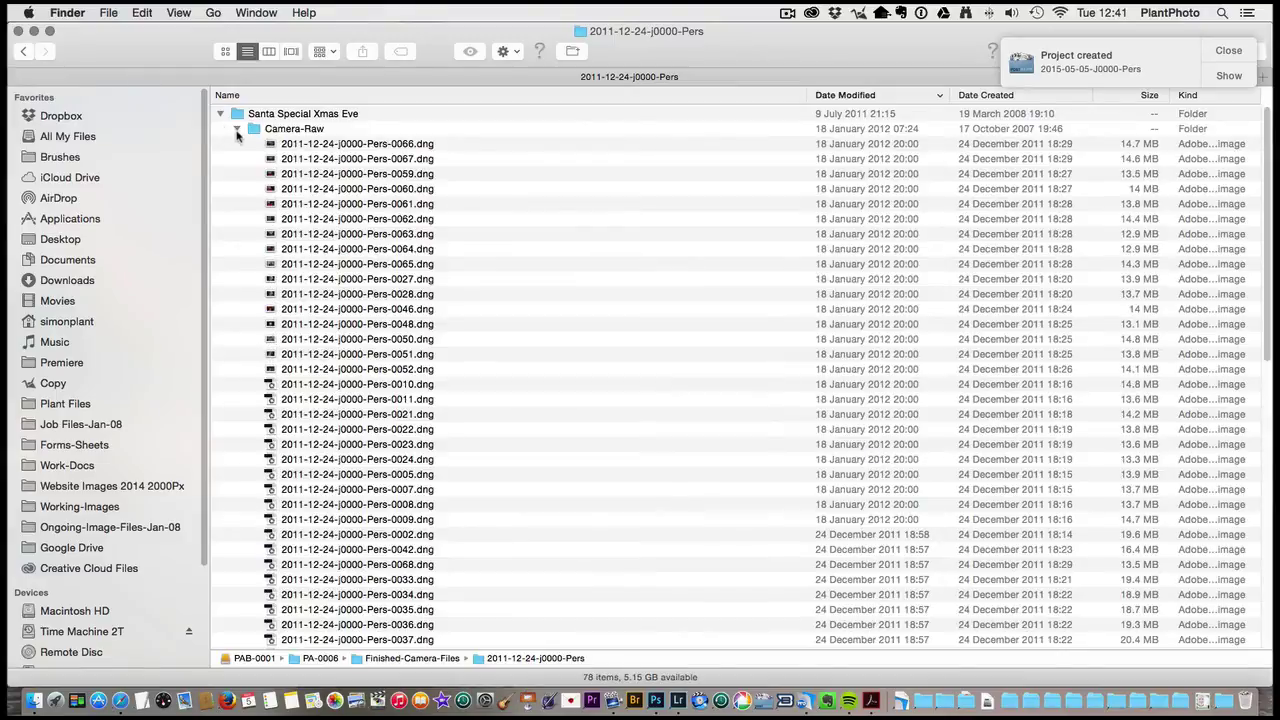
pyautogui.click(237, 129)
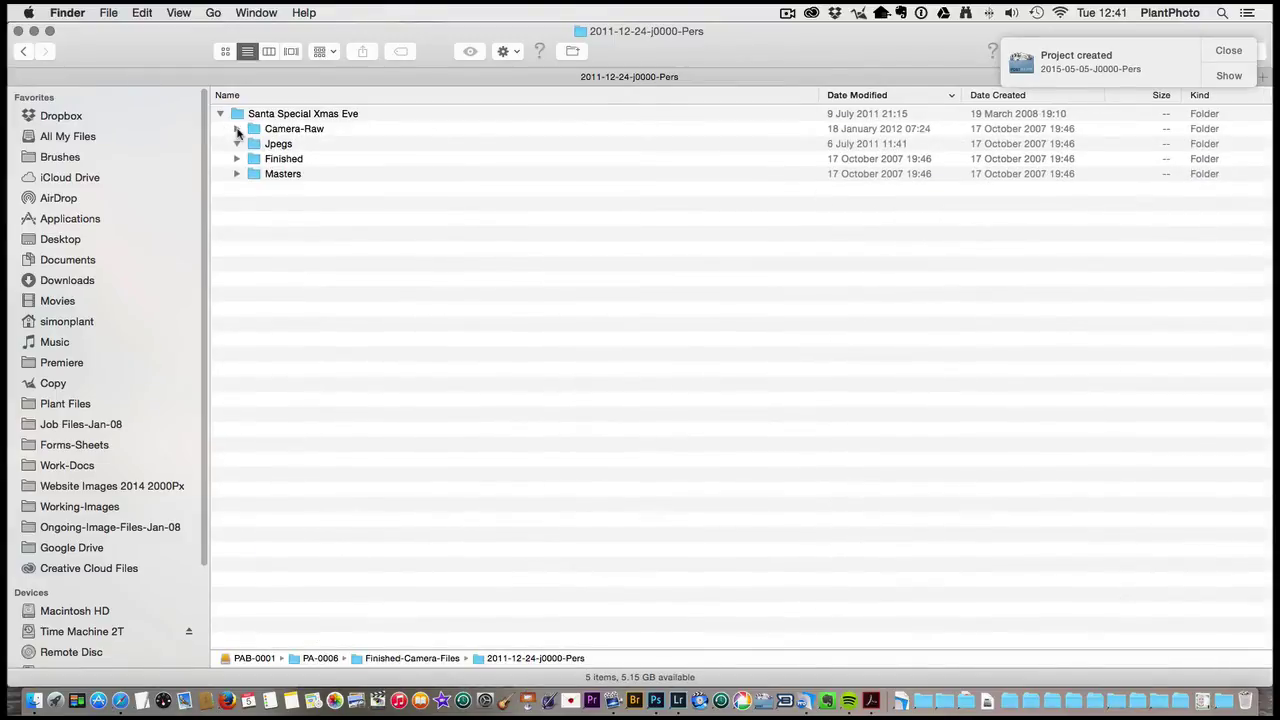
pyautogui.click(237, 129)
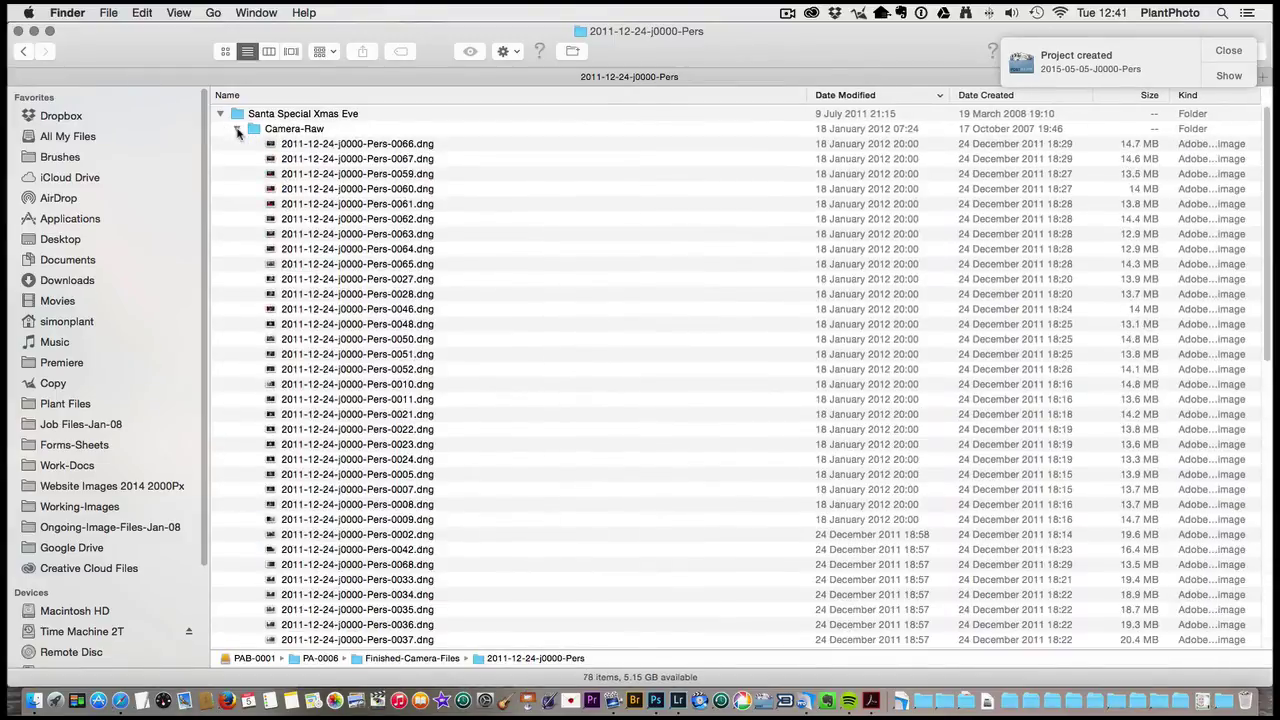
pyautogui.click(318, 146)
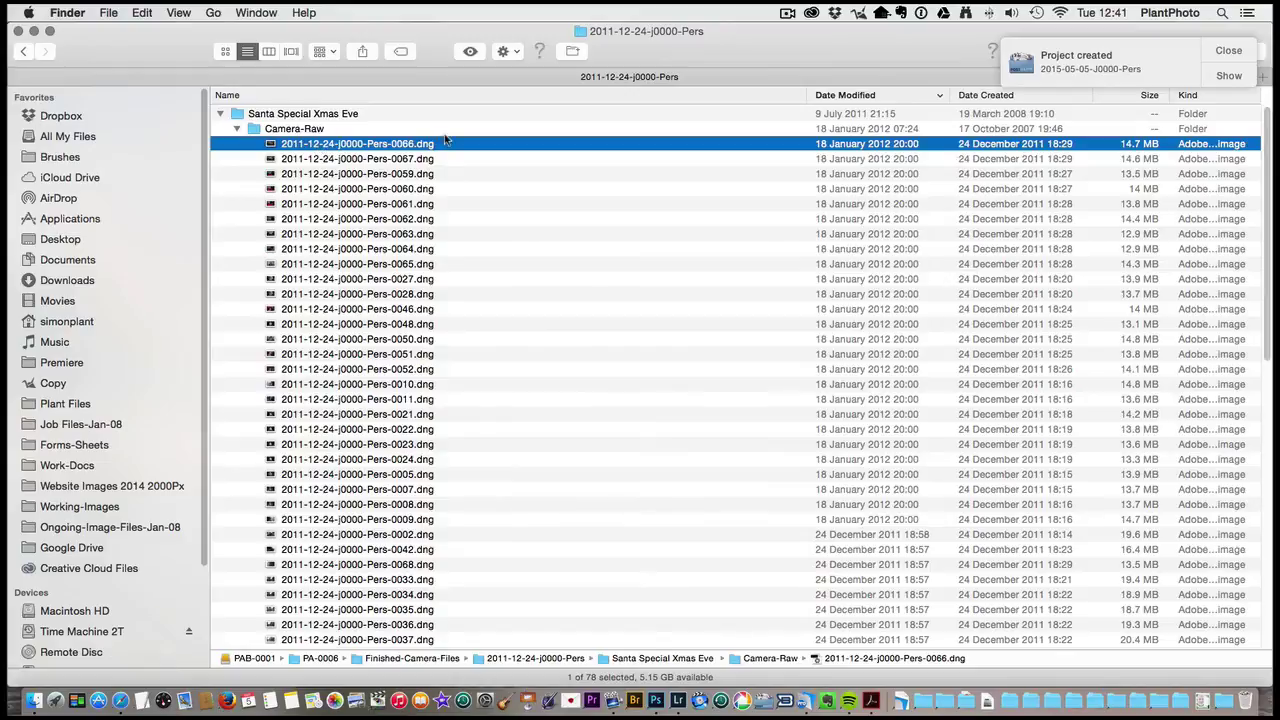
# - Return to the Finished-Camera-Files listing and scroll through it again
pyautogui.click(25, 53)
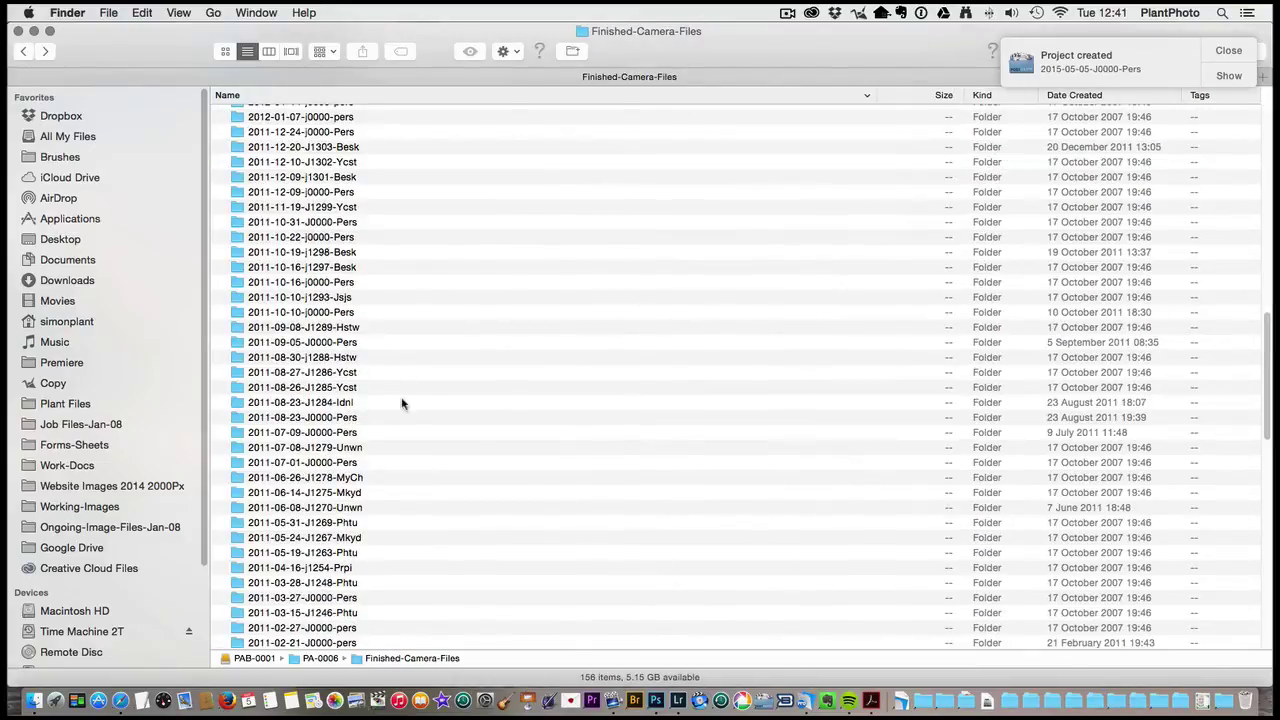
pyautogui.scroll(-3, 301, 407)
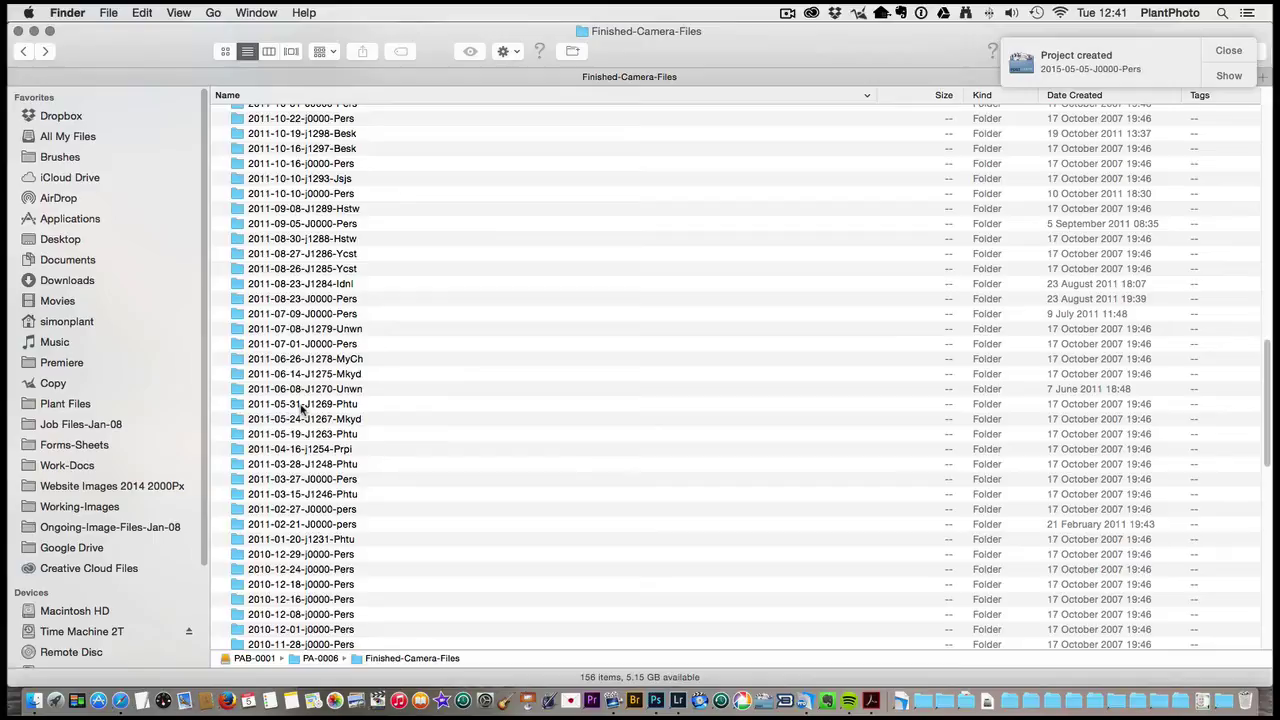
pyautogui.scroll(-15, 301, 407)
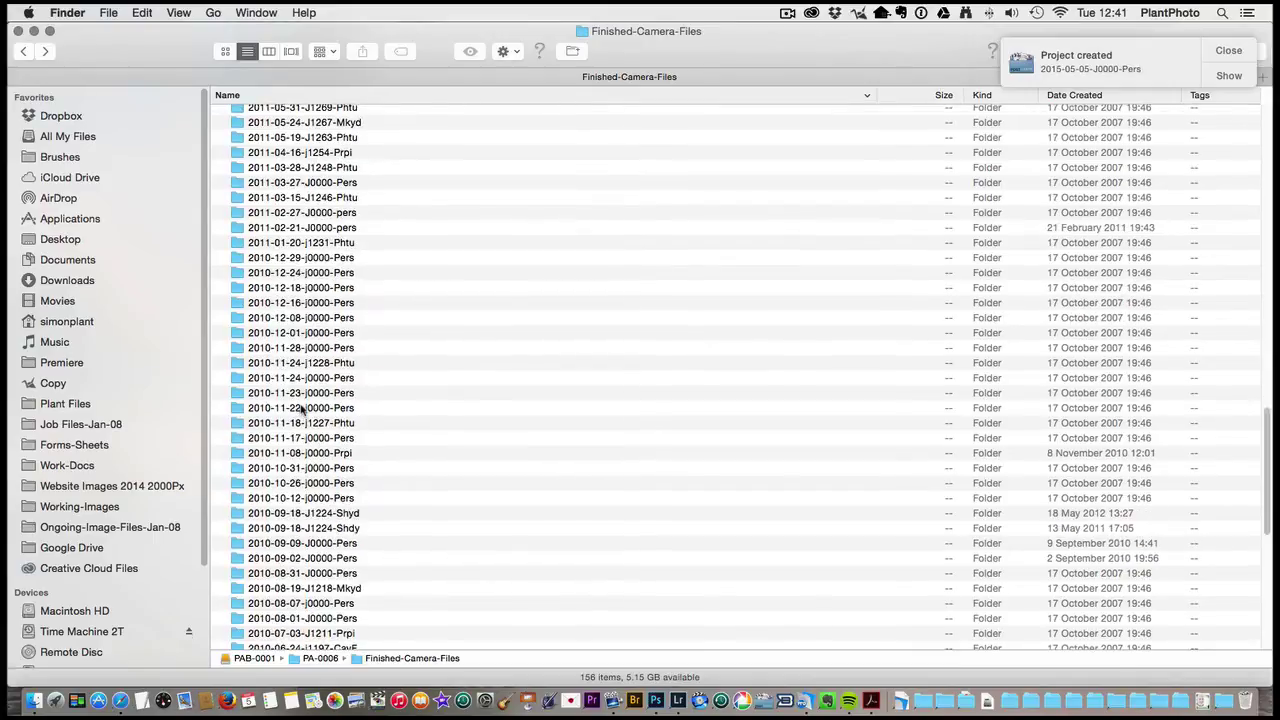
pyautogui.scroll(20, 301, 407)
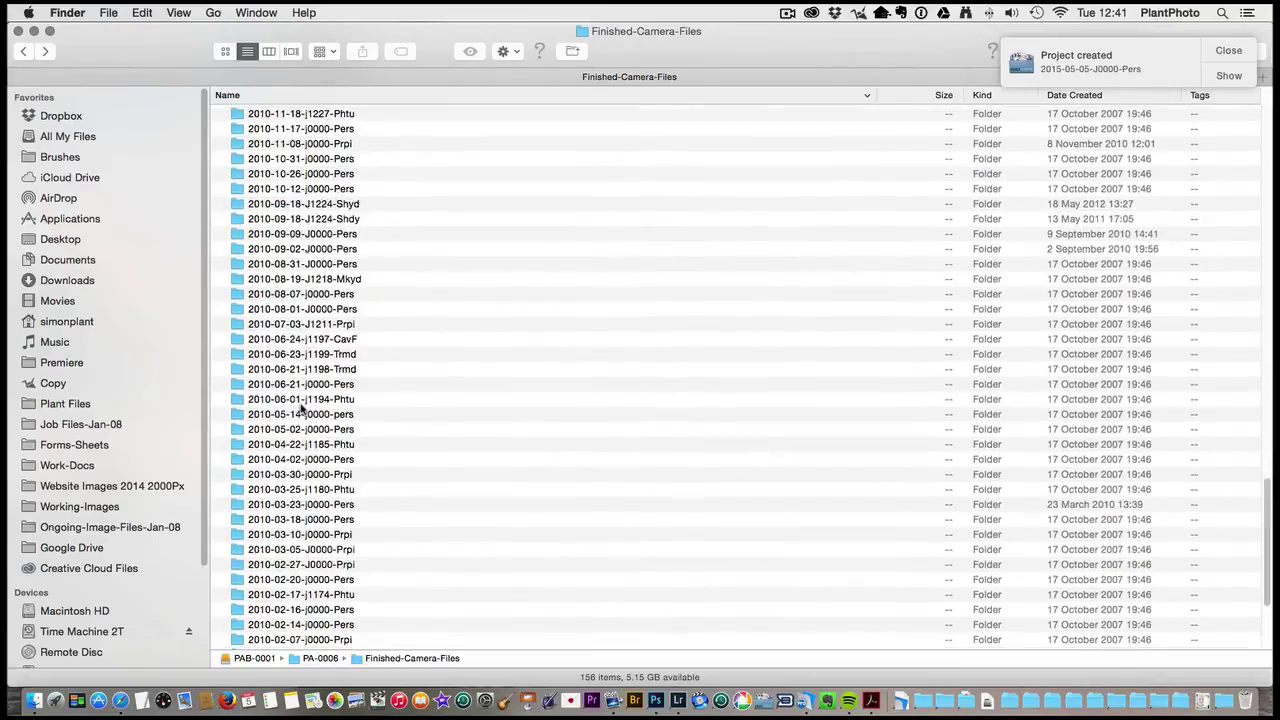
pyautogui.scroll(7, 301, 407)
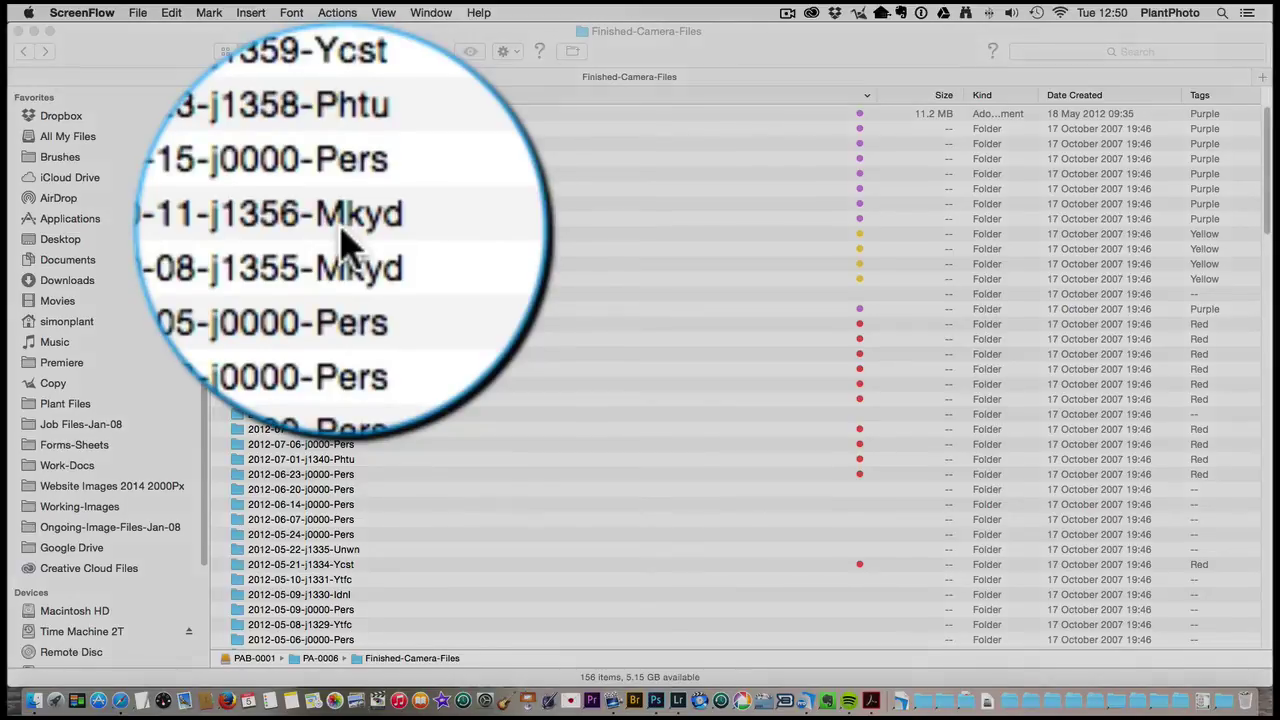
pyautogui.scroll(-2, 333, 475)
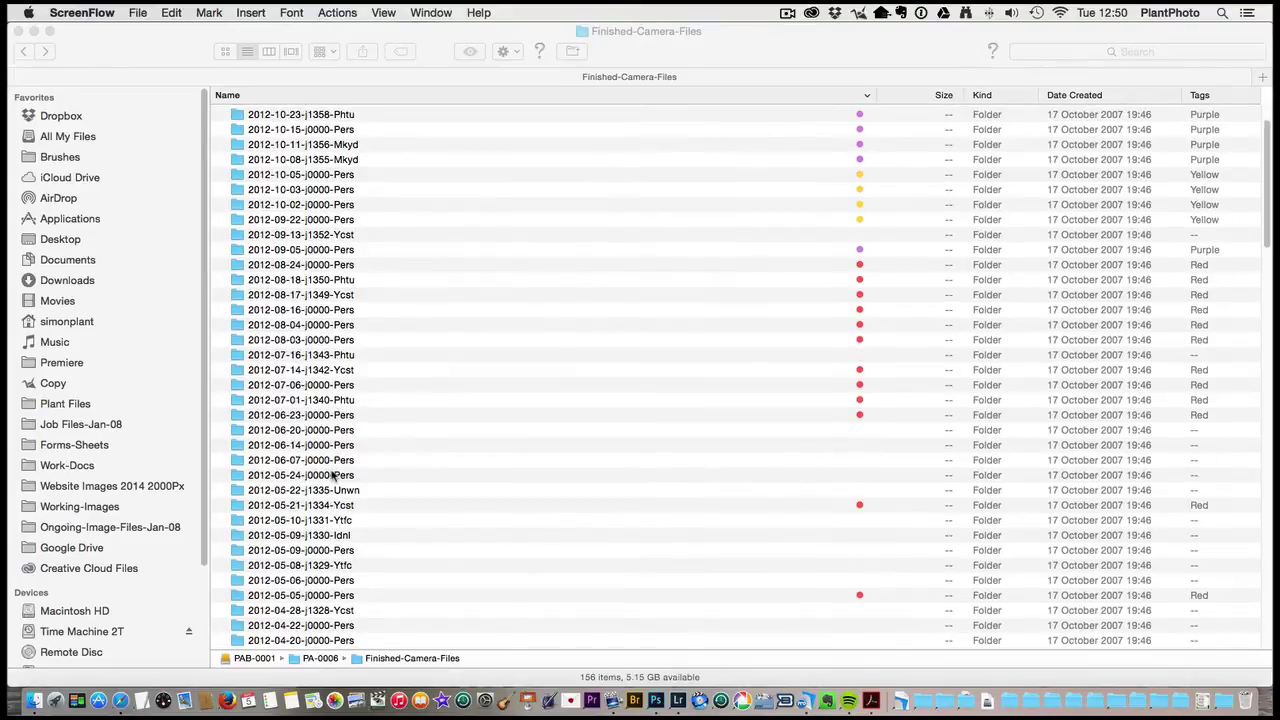
pyautogui.scroll(2, 333, 475)
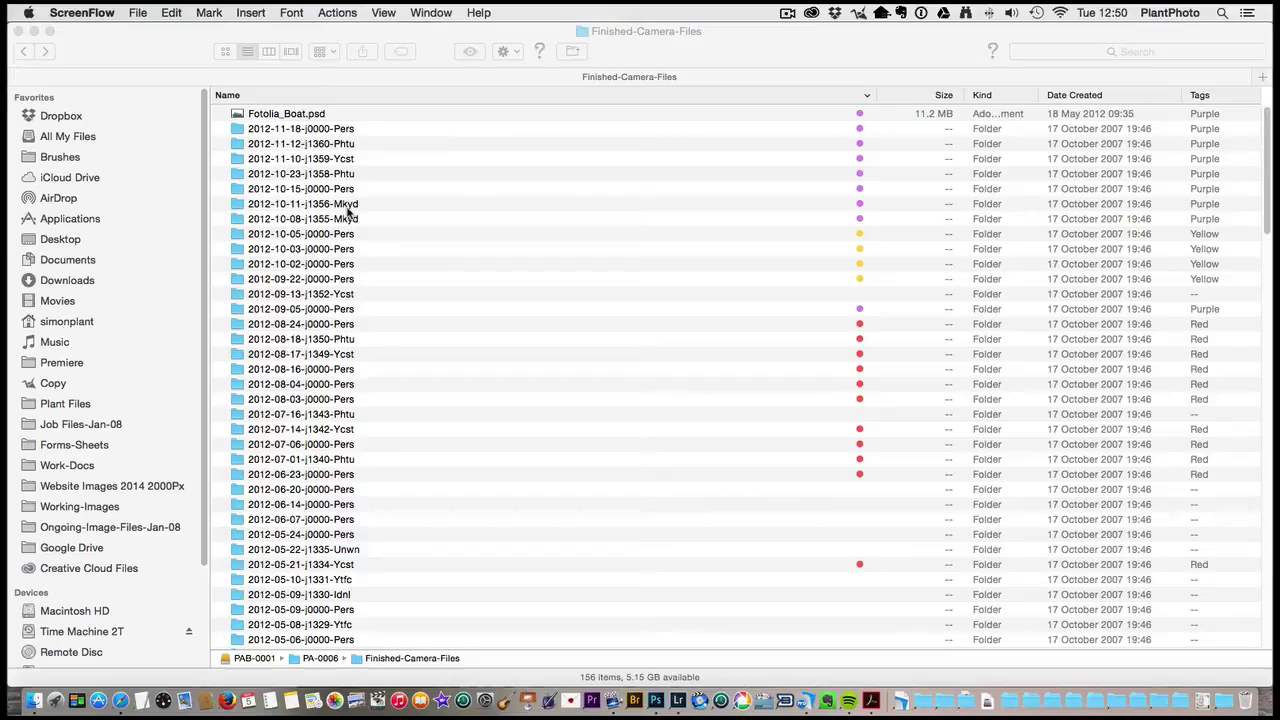
pyautogui.scroll(-10, 349, 210)
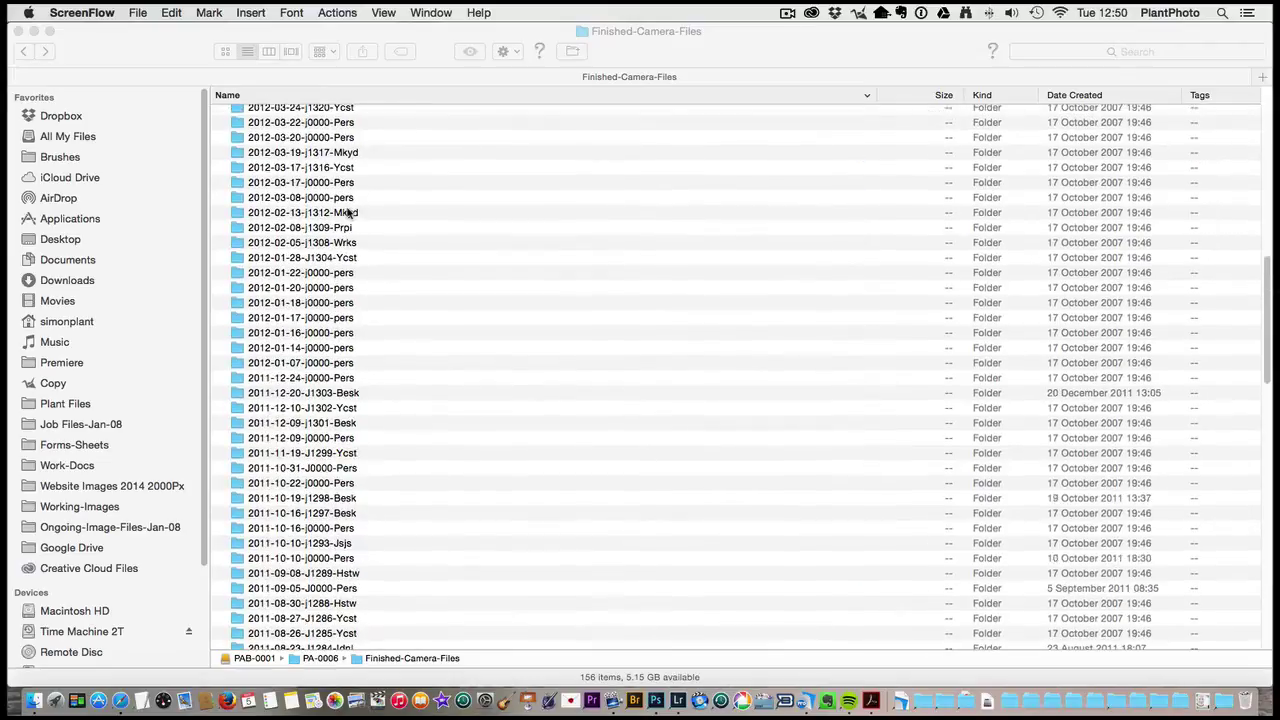
pyautogui.scroll(4, 349, 210)
pyautogui.scroll(10, 349, 210)
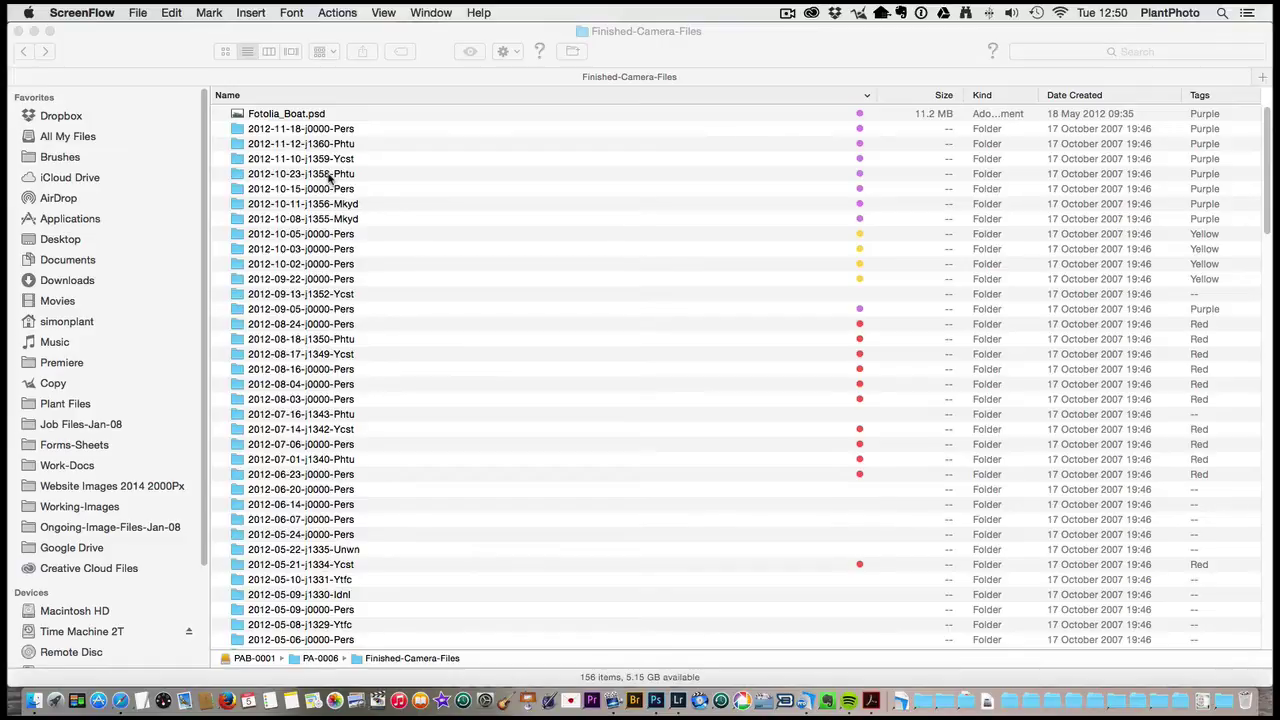
pyautogui.scroll(-6, 329, 178)
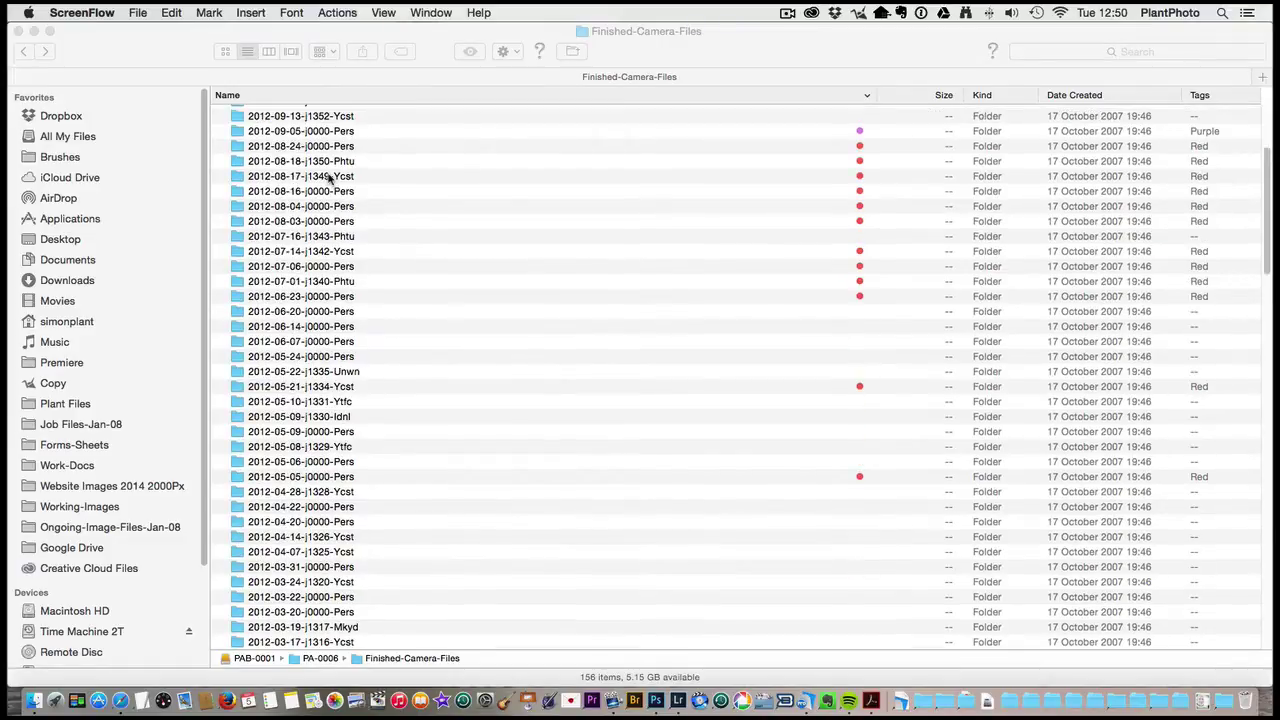
pyautogui.scroll(6, 329, 178)
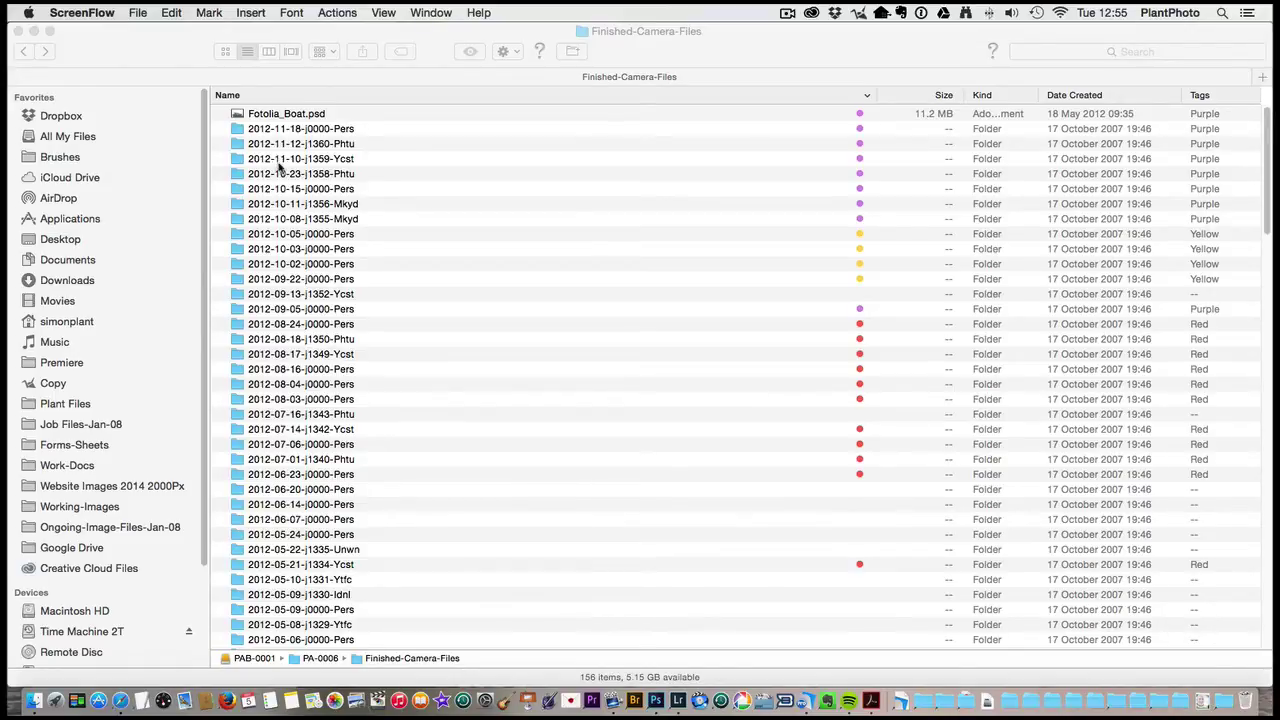
# - Open the 2012-10-11-j1356-Mkyd job and expand its Camera-Raw and Stills raw files
pyautogui.doubleClick(281, 205)
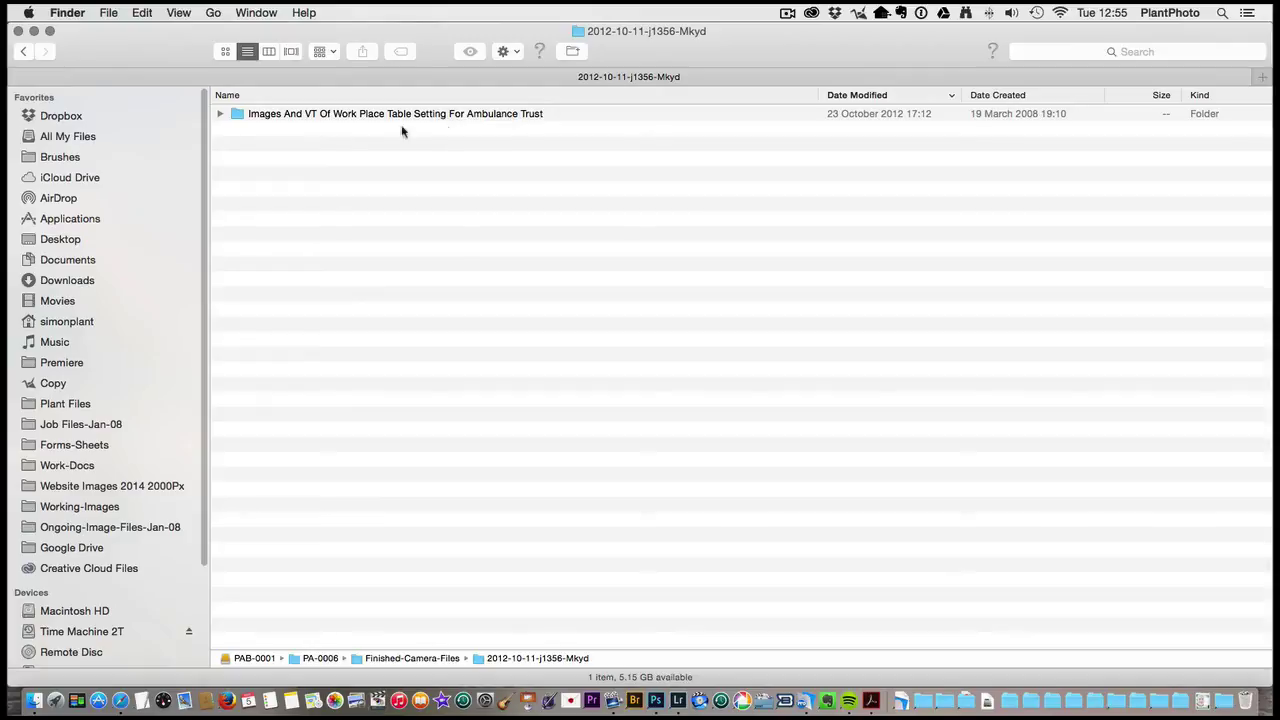
pyautogui.click(221, 114)
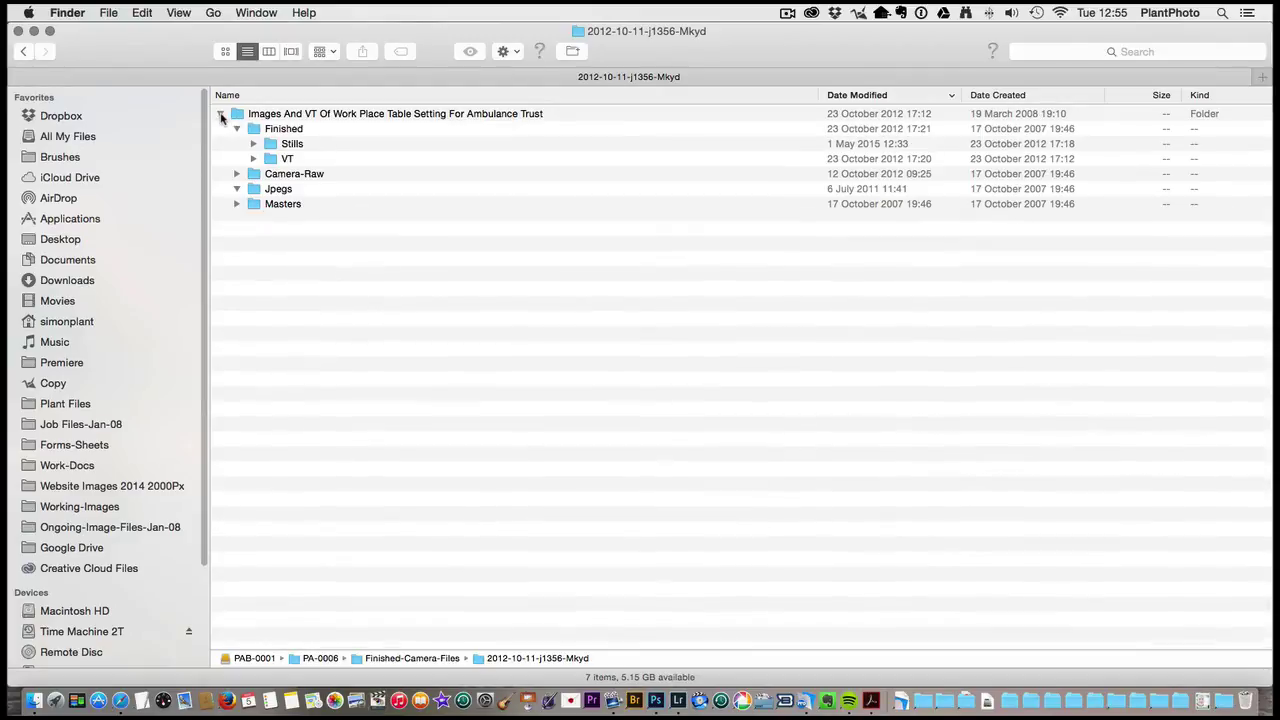
pyautogui.click(237, 129)
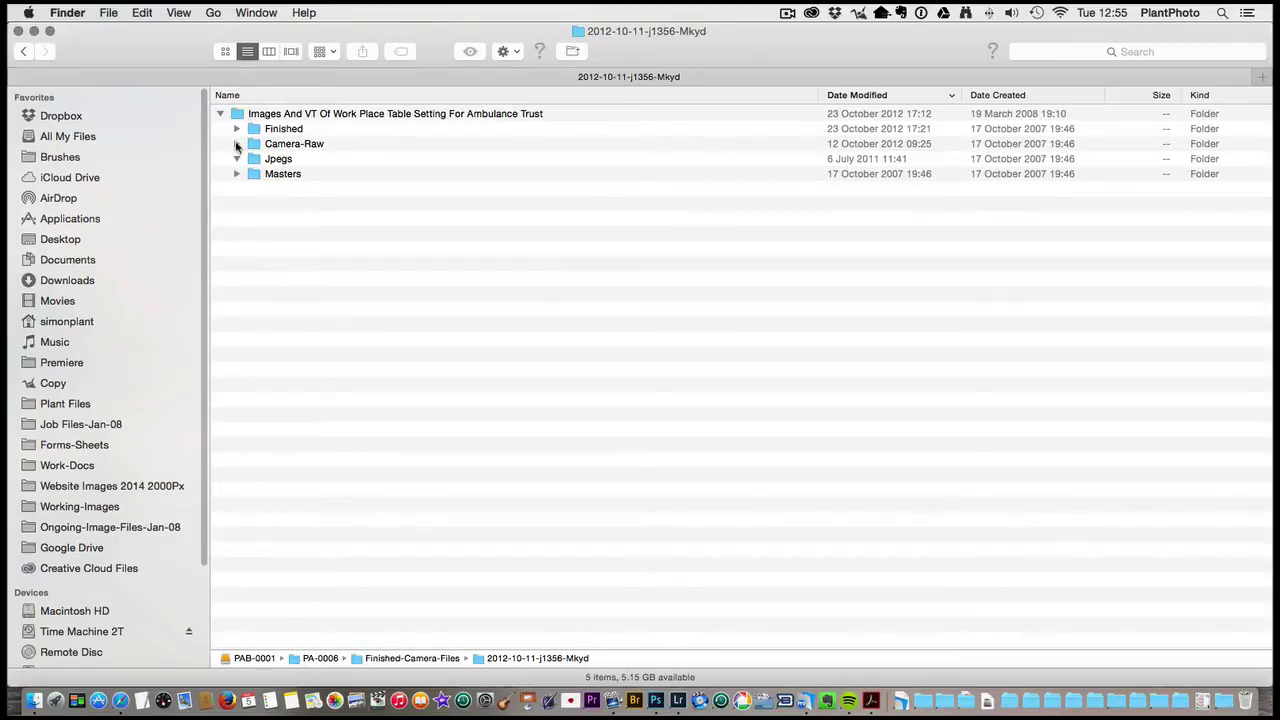
pyautogui.click(237, 144)
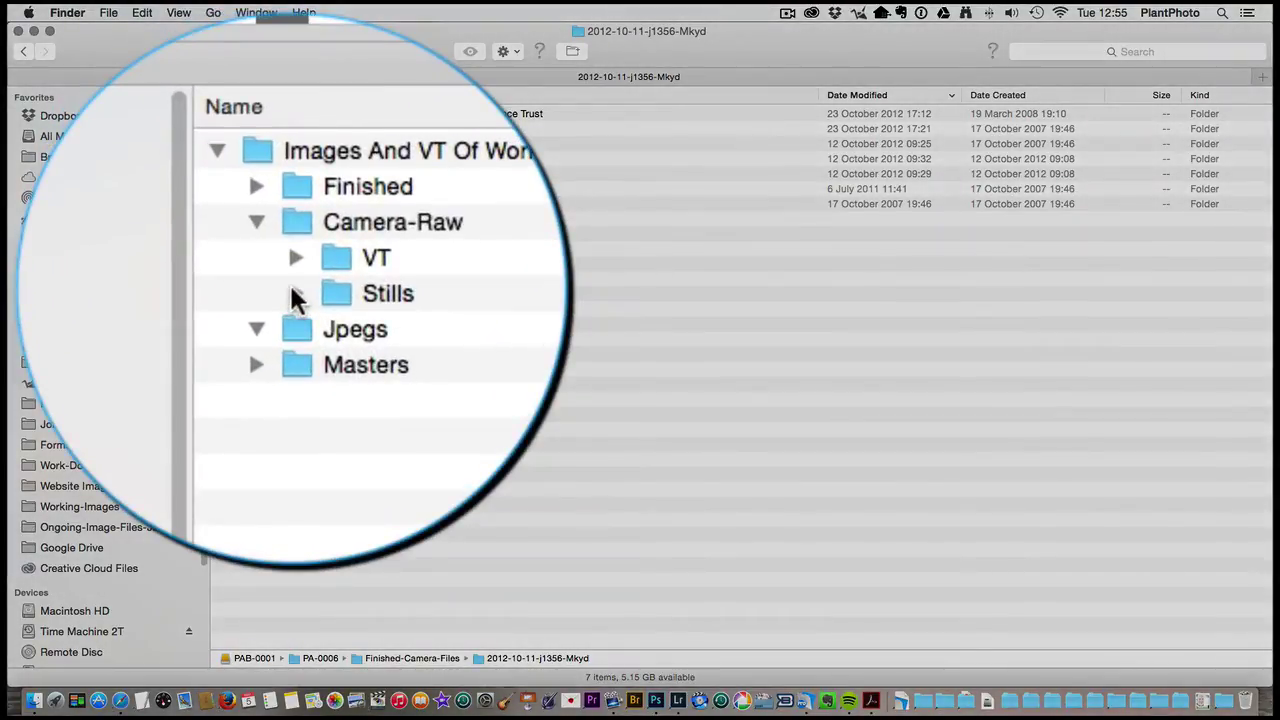
pyautogui.click(297, 296)
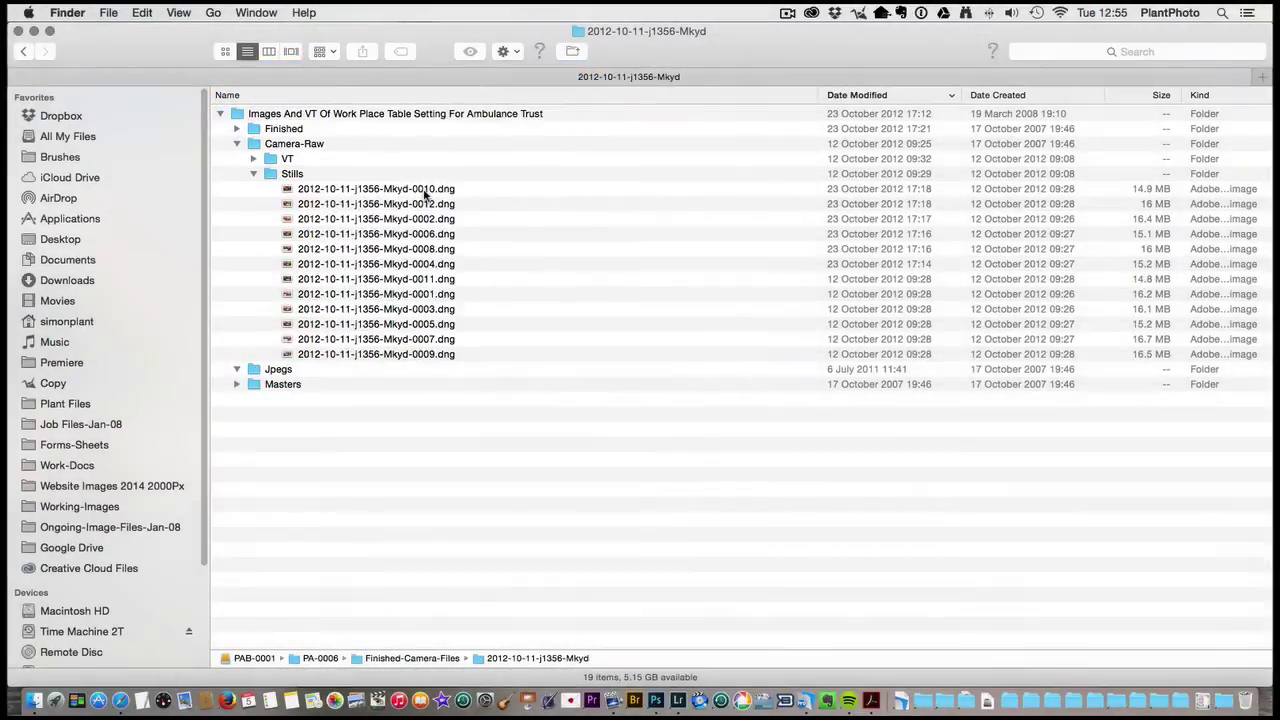
# - Collapse the Masters and Jpegs folders and briefly expand the VT folder's JPG files
pyautogui.click(236, 385)
pyautogui.click(236, 369)
pyautogui.click(253, 159)
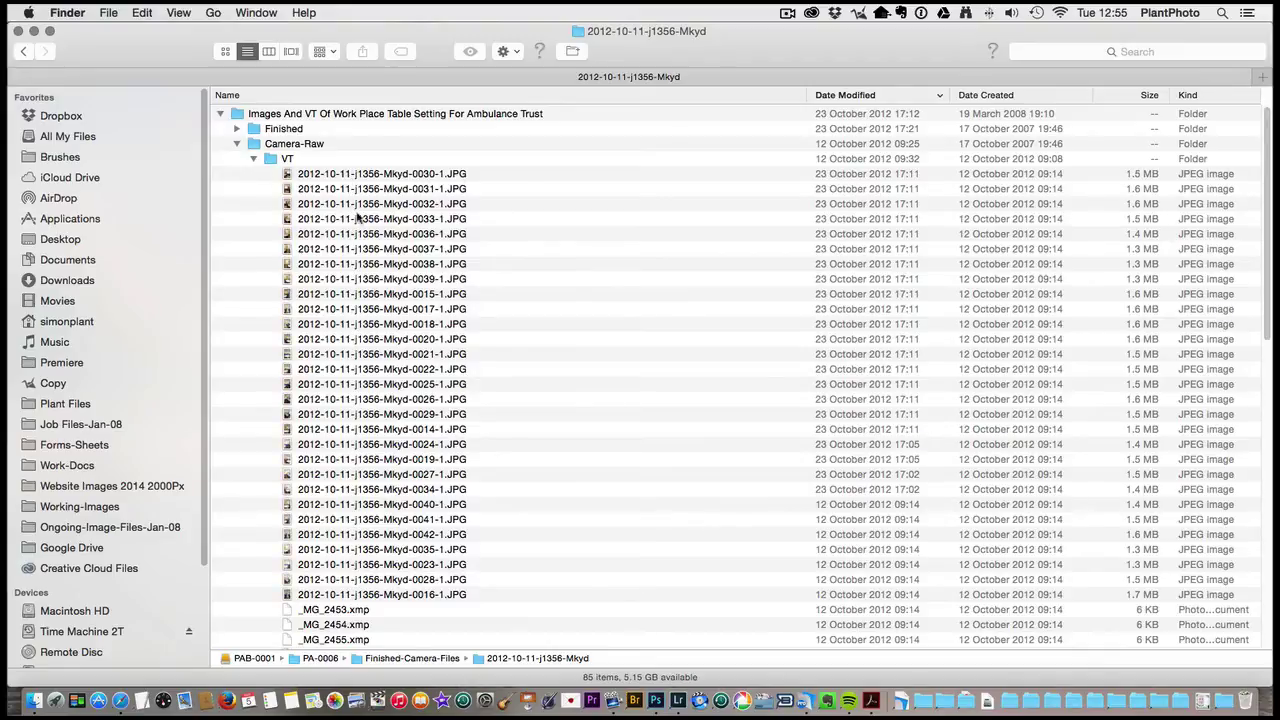
pyautogui.click(253, 159)
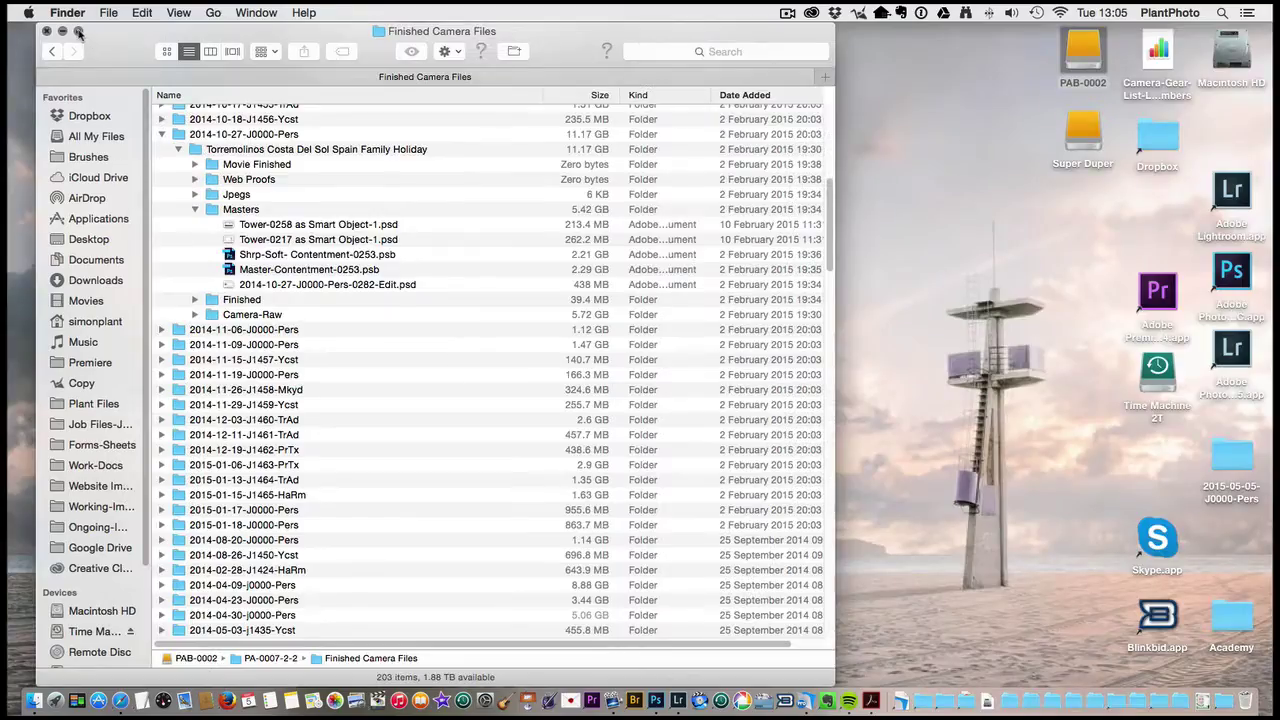
# - Make Finished Camera Files full screen, collapse the Torremolinos Masters folder, and select Camera-Raw
pyautogui.click(78, 31)
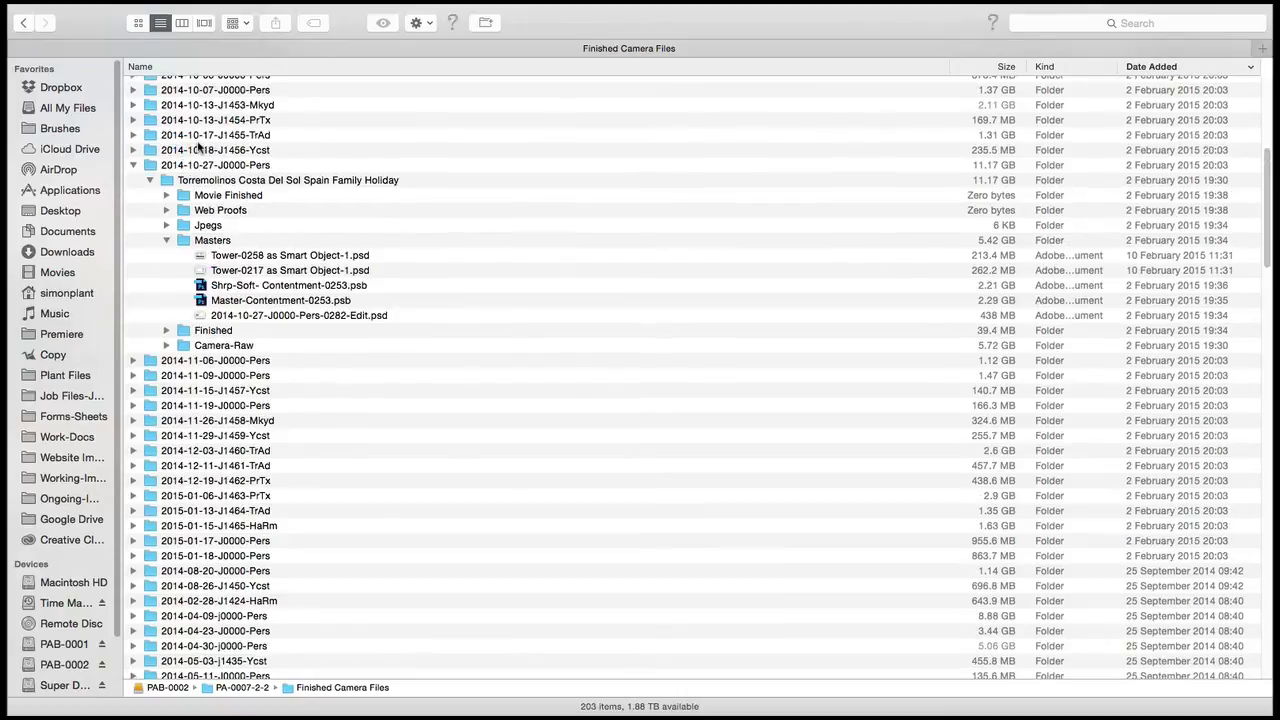
pyautogui.scroll(3, 190, 167)
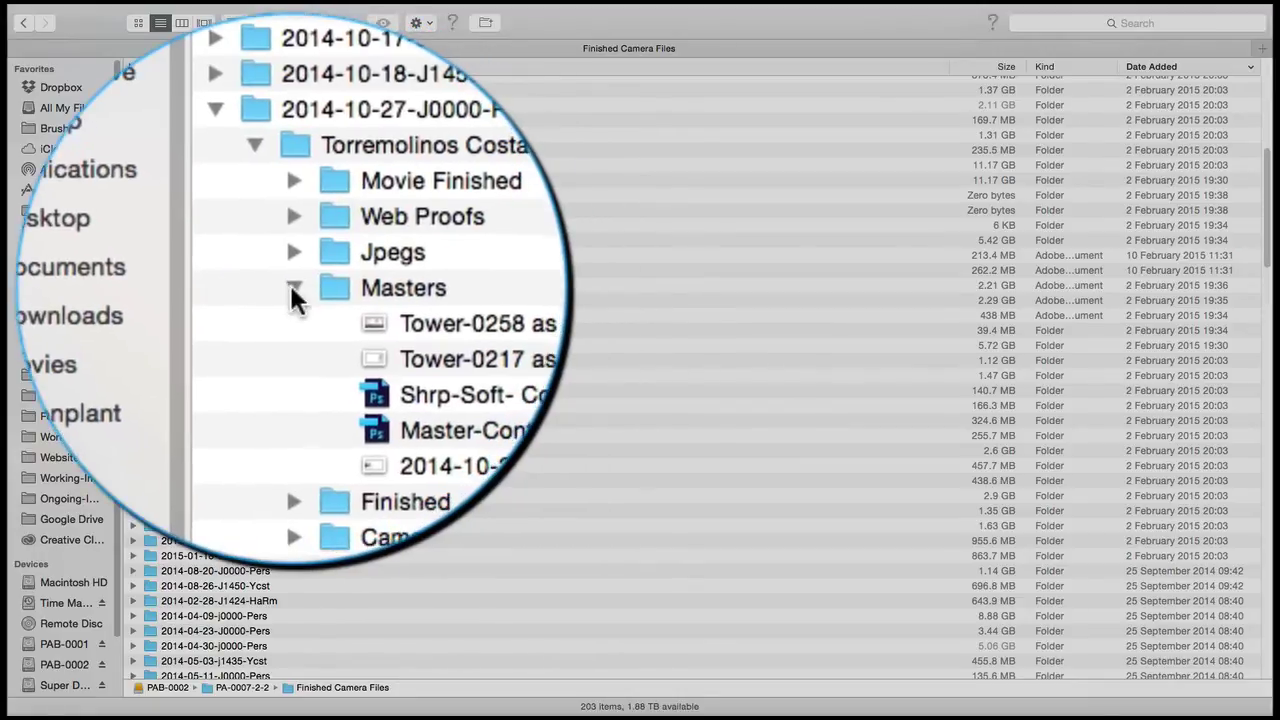
pyautogui.click(293, 287)
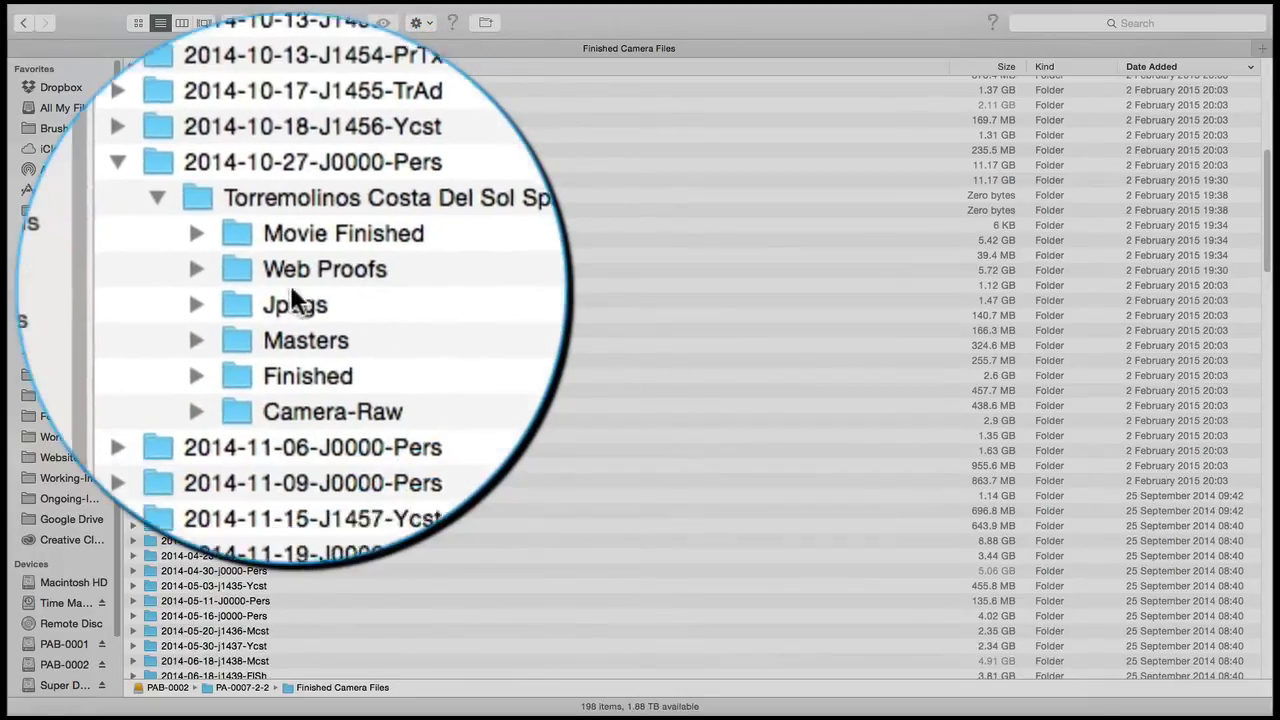
pyautogui.click(290, 285)
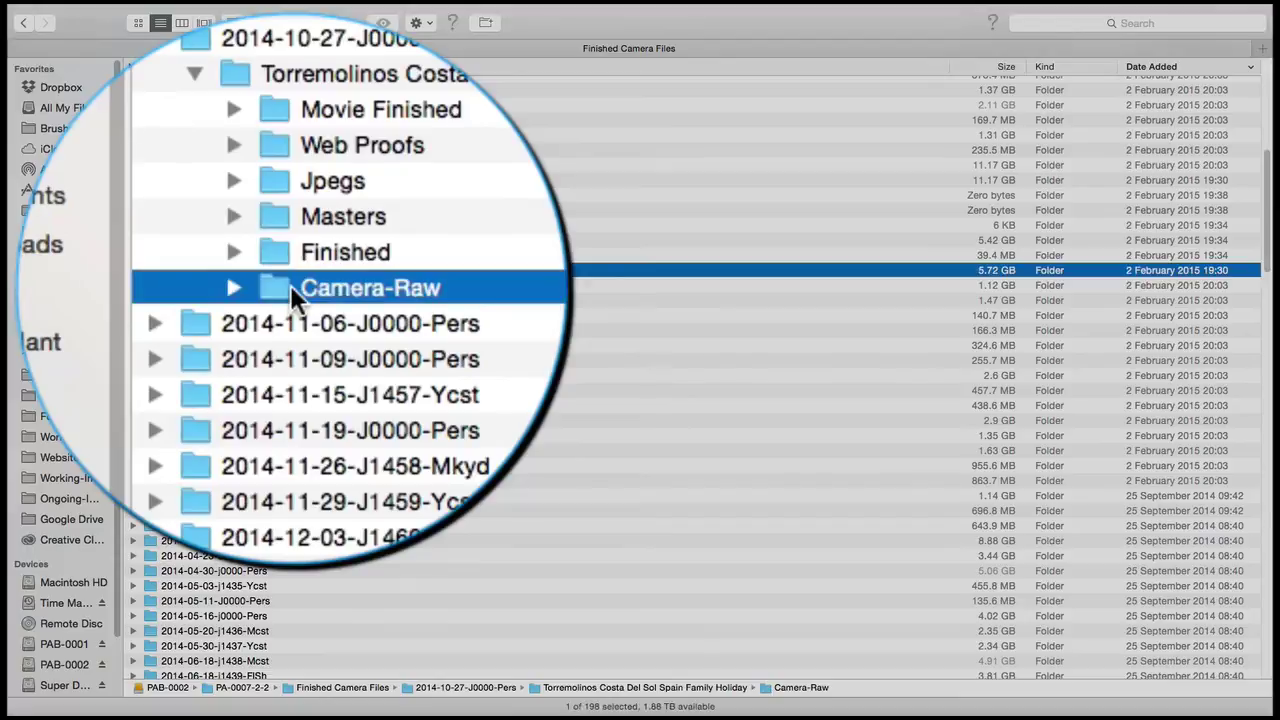
pyautogui.doubleClick(322, 282)
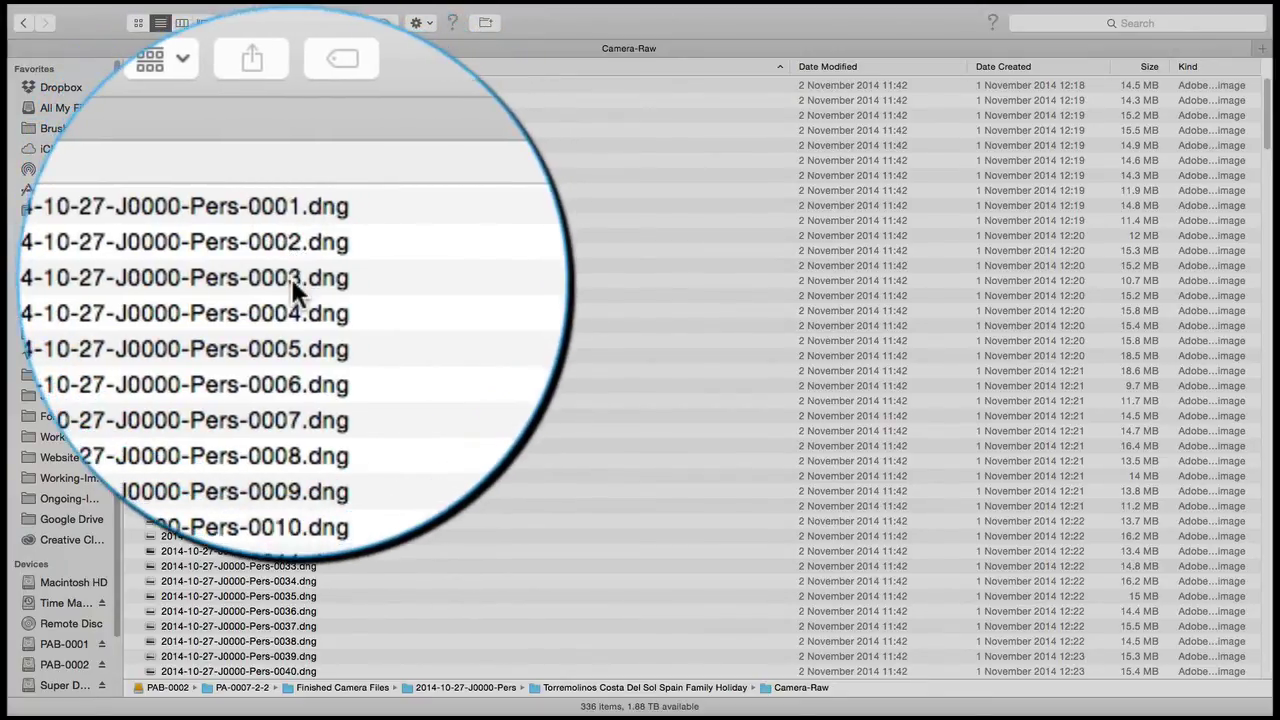
pyautogui.scroll(-20, 290, 275)
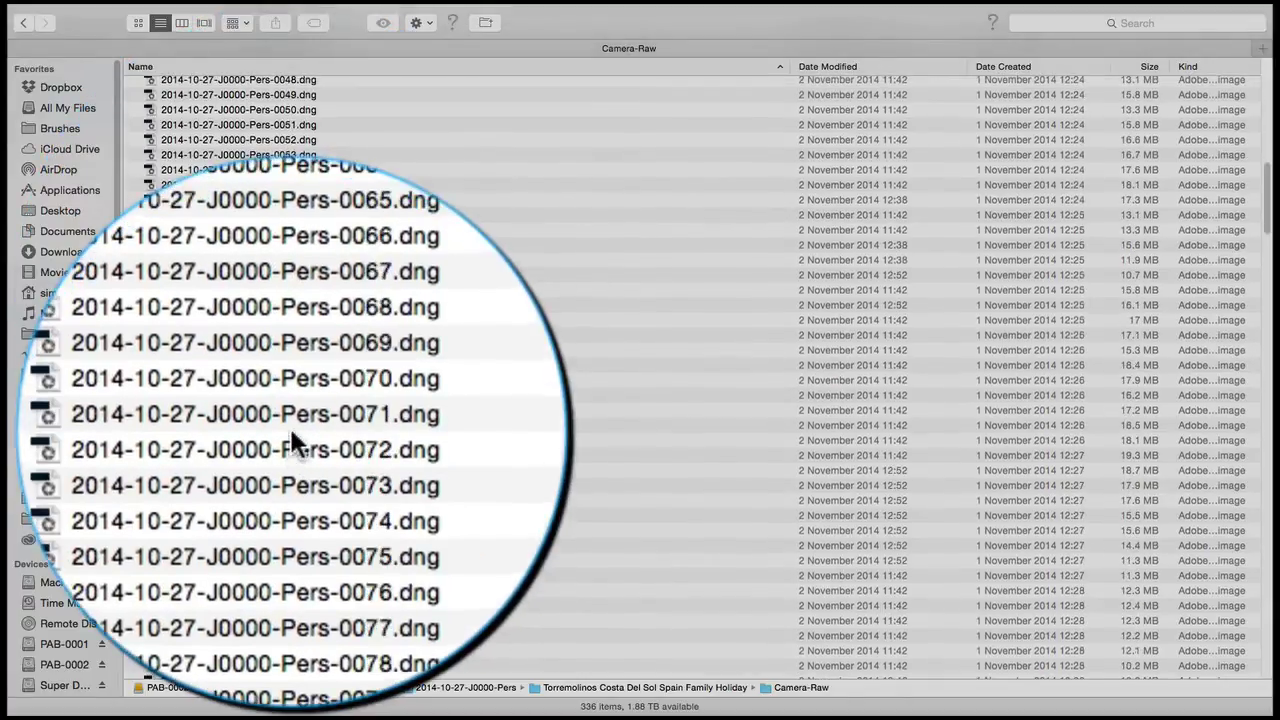
pyautogui.scroll(-20, 290, 428)
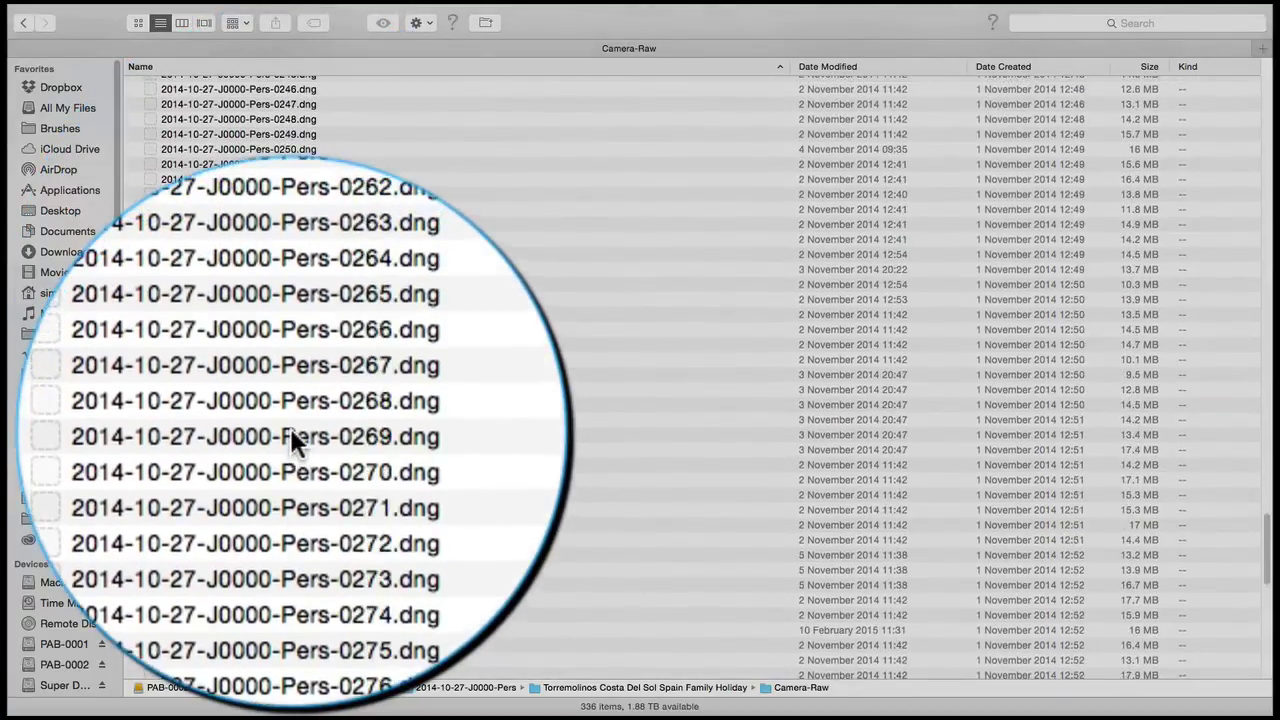
pyautogui.scroll(20, 290, 428)
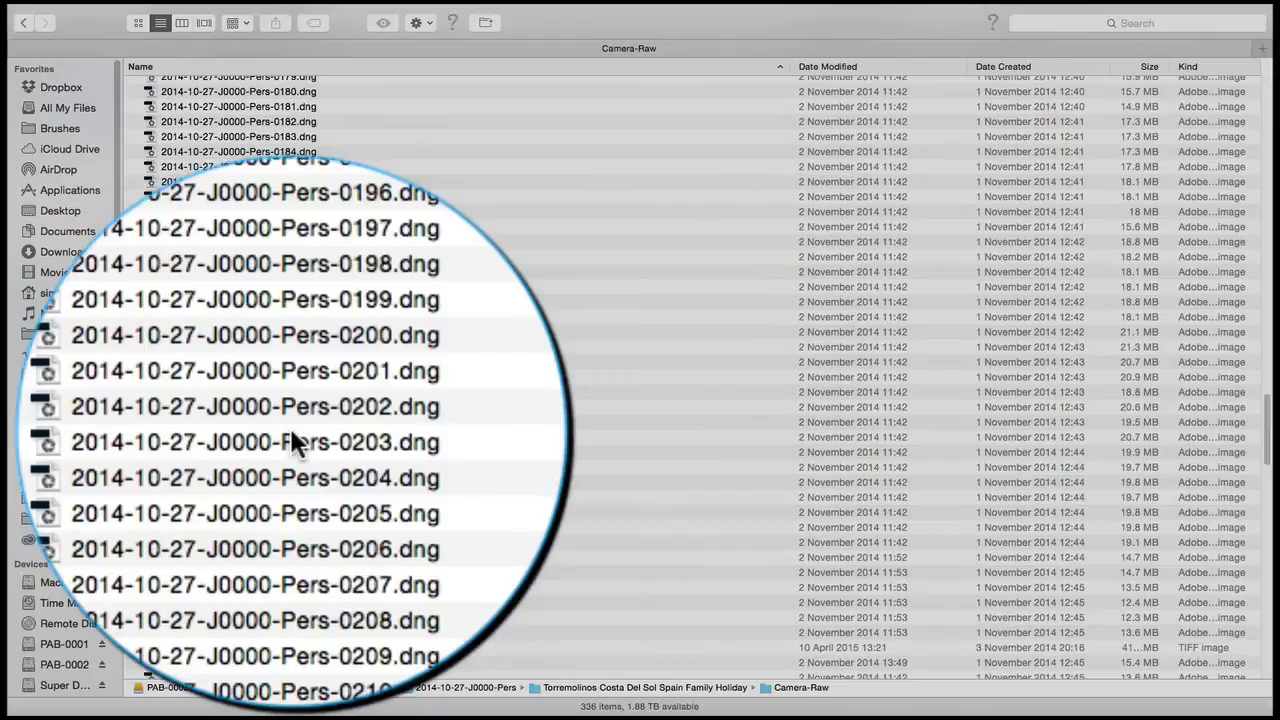
pyautogui.scroll(20, 290, 428)
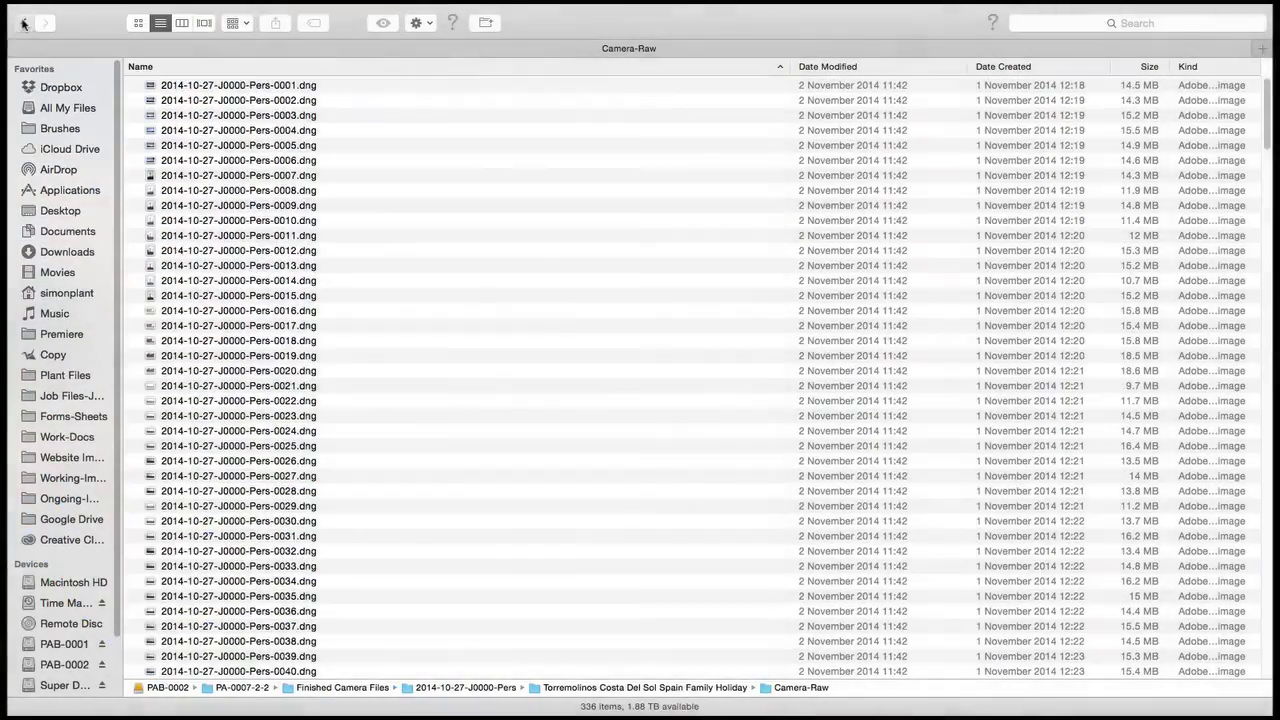
pyautogui.click(23, 22)
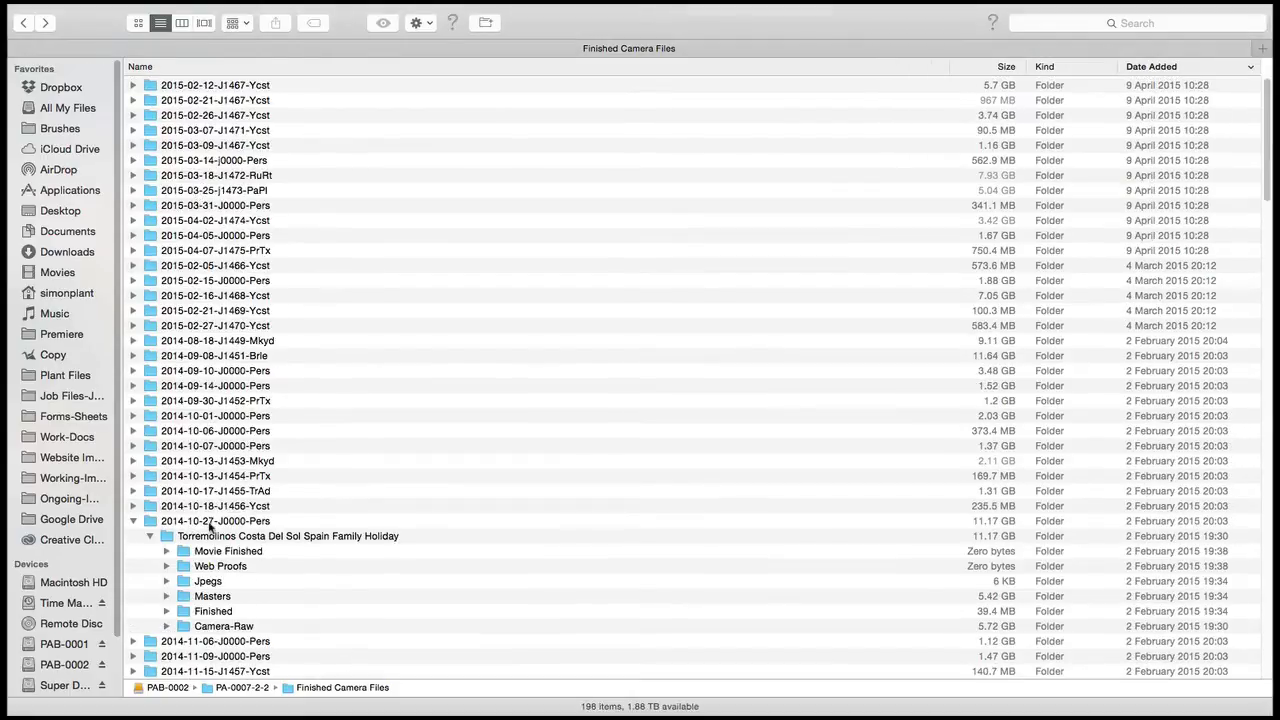
pyautogui.click(210, 523)
pyautogui.press('super+Down')
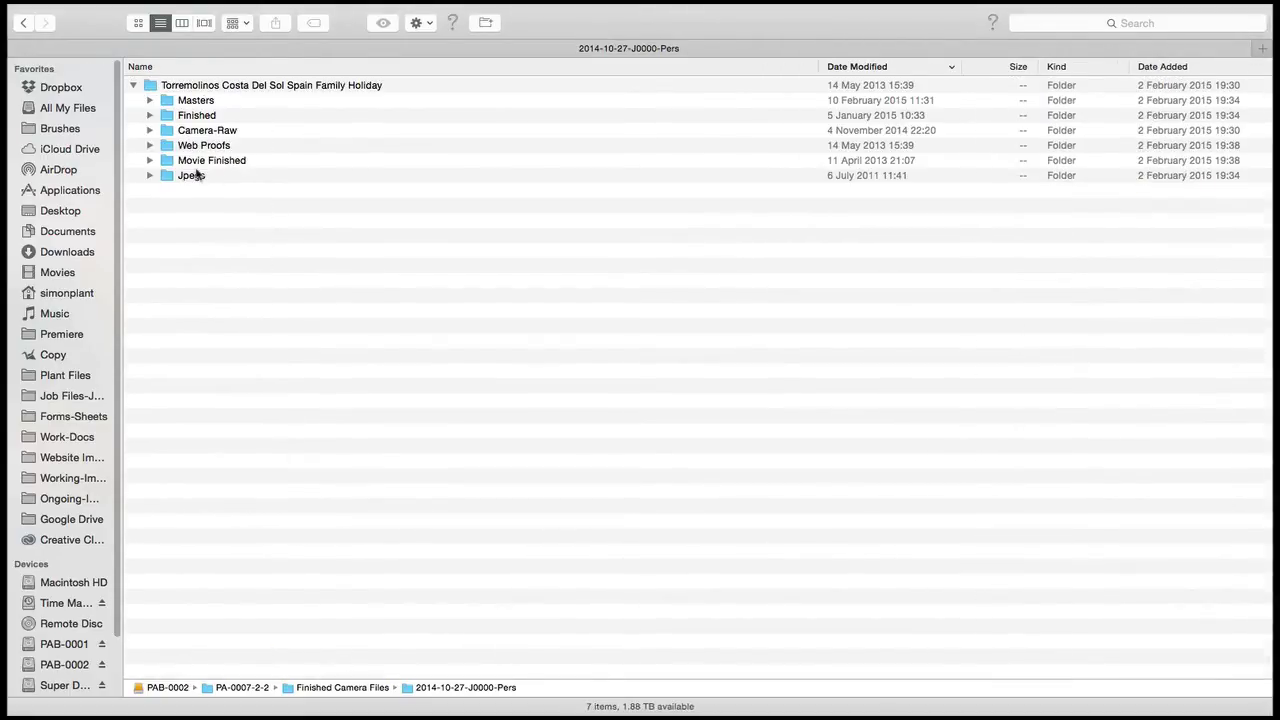
pyautogui.doubleClick(187, 106)
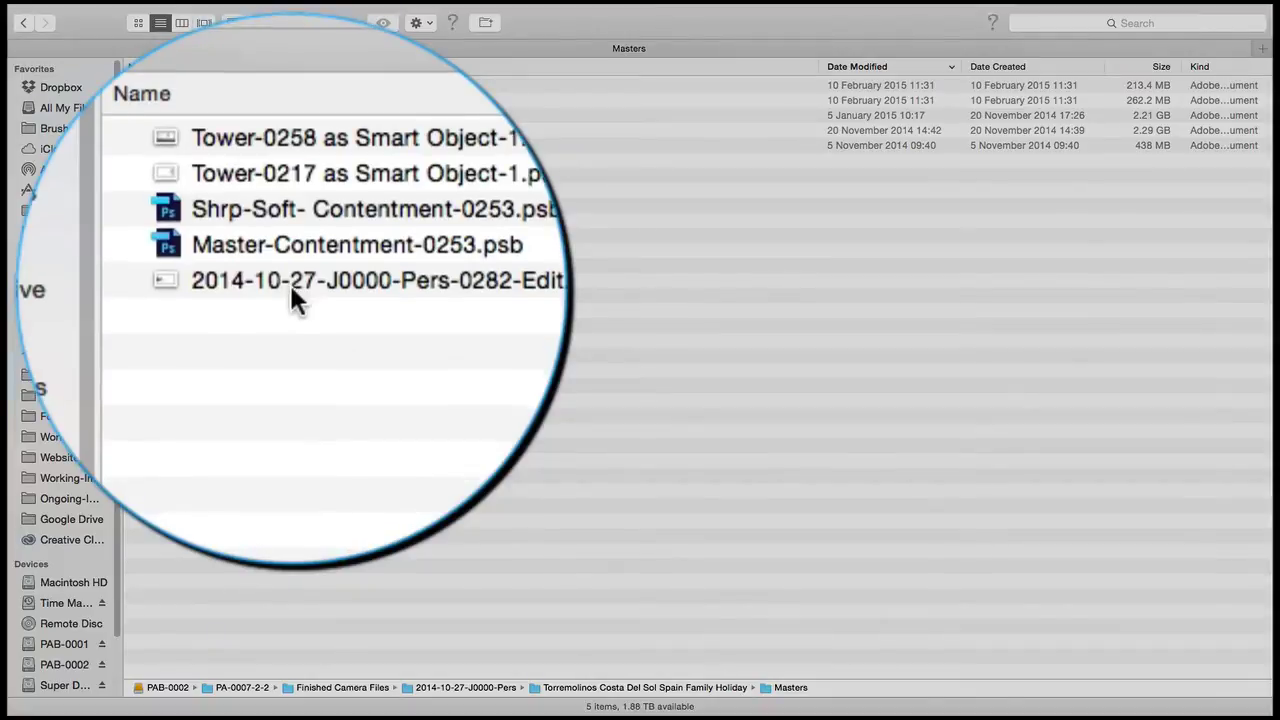
pyautogui.click(289, 282)
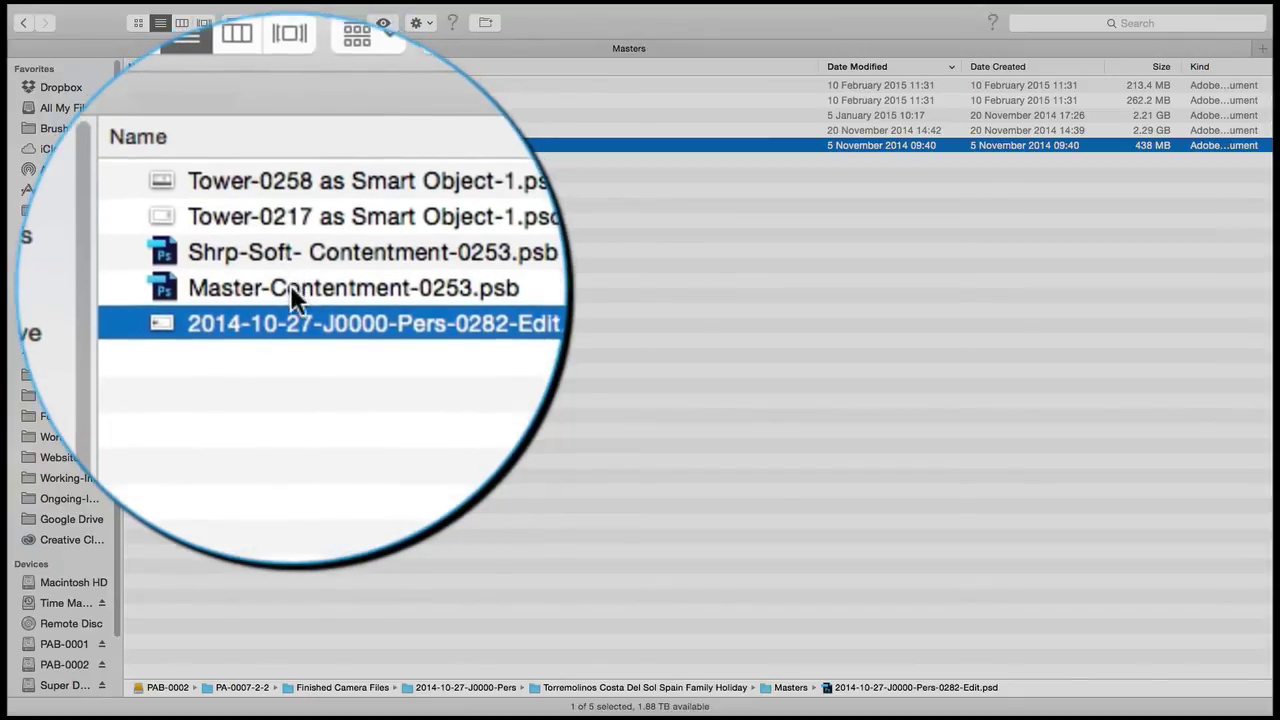
pyautogui.click(290, 310)
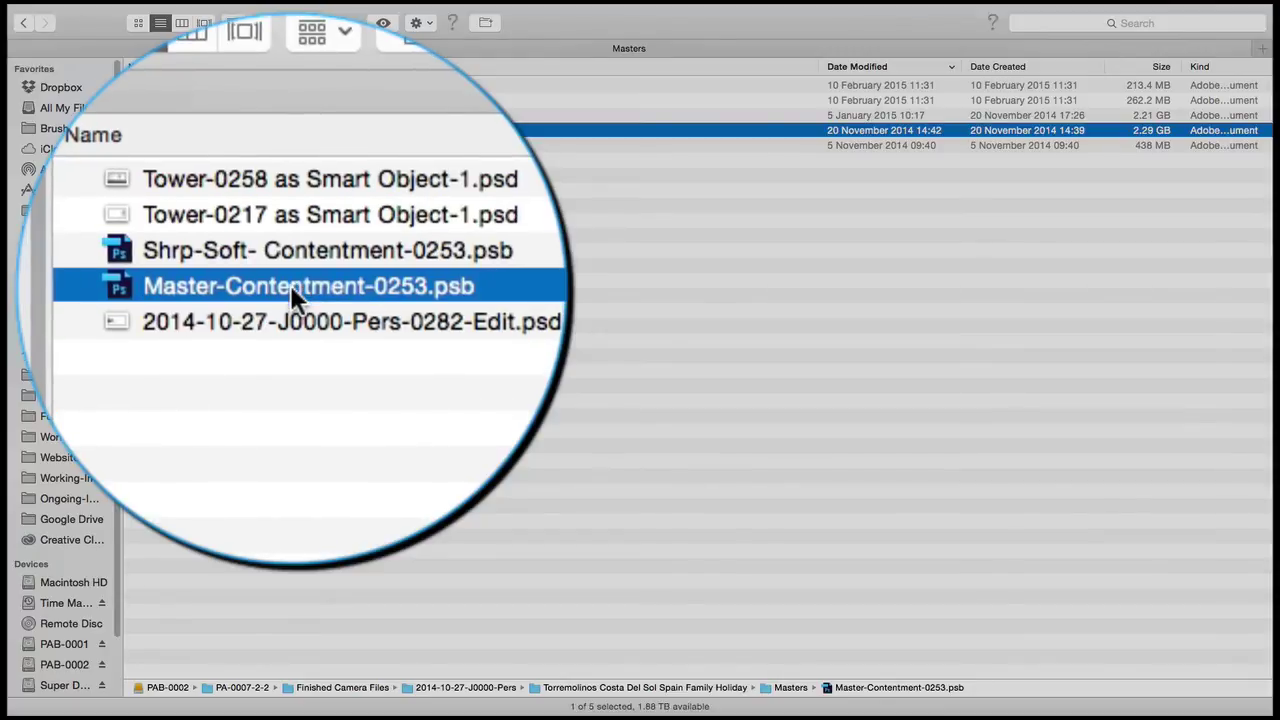
pyautogui.click(218, 115)
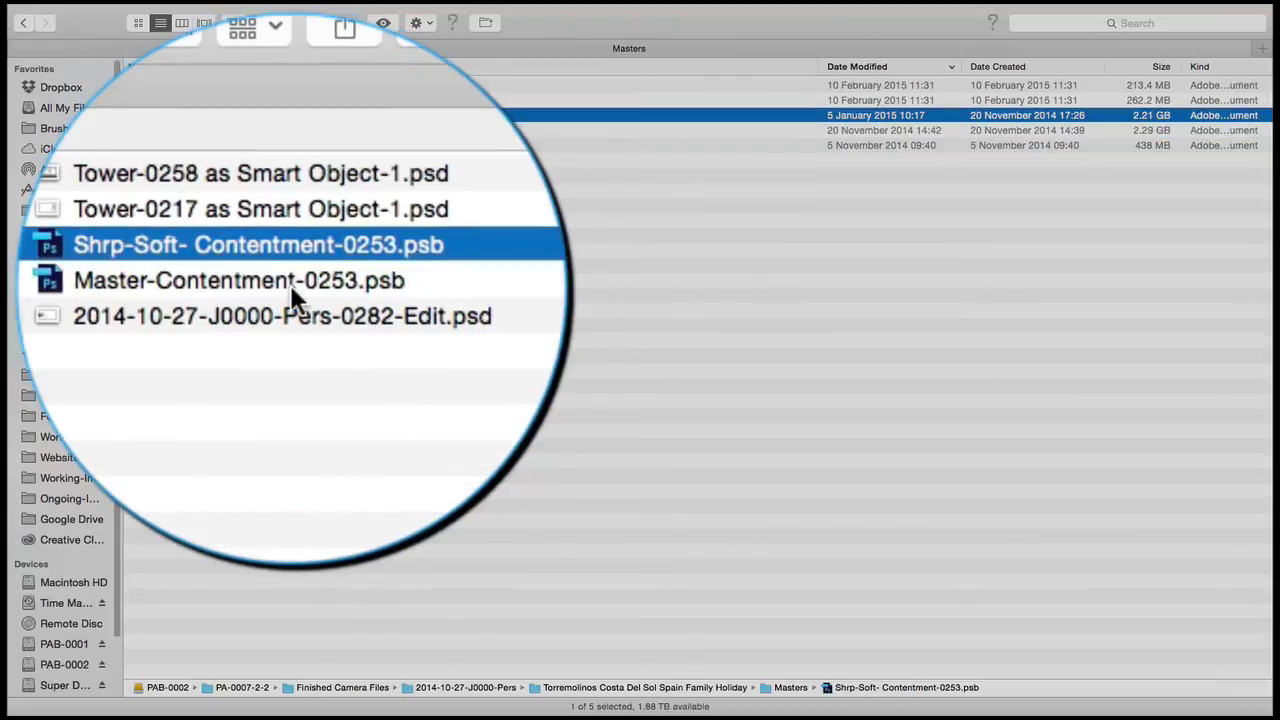
pyautogui.click(255, 100)
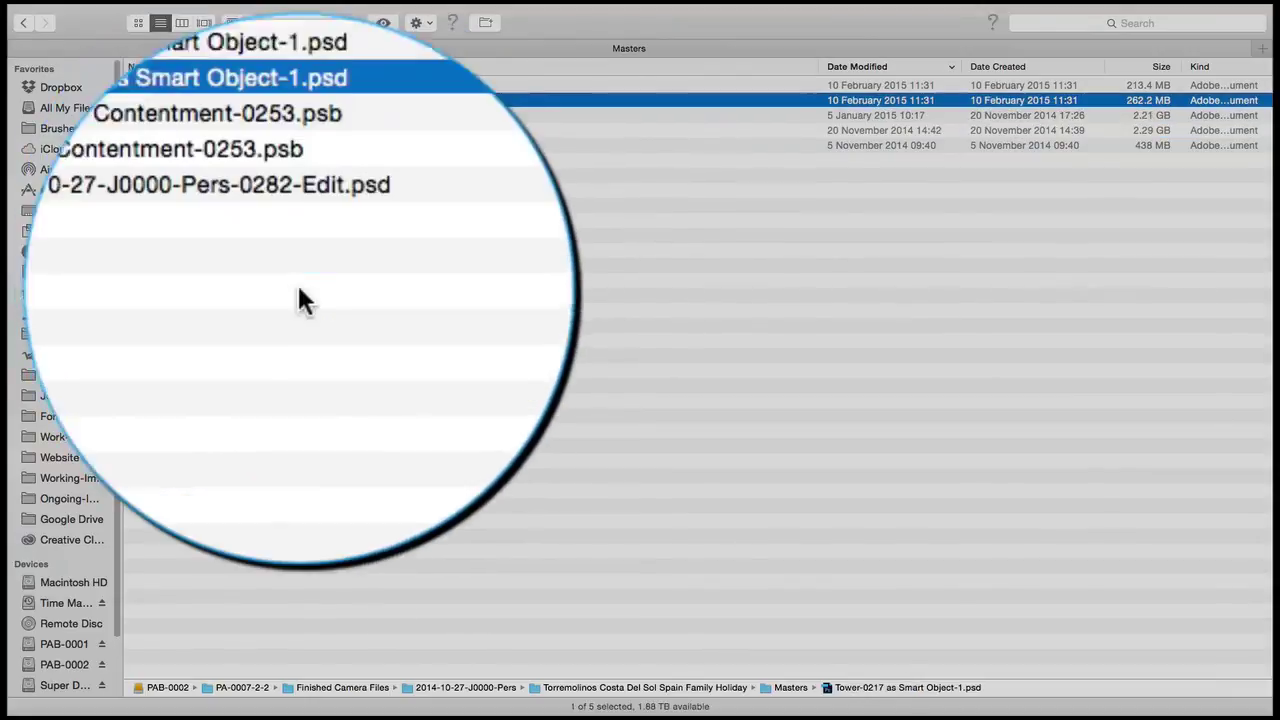
pyautogui.press('Up')
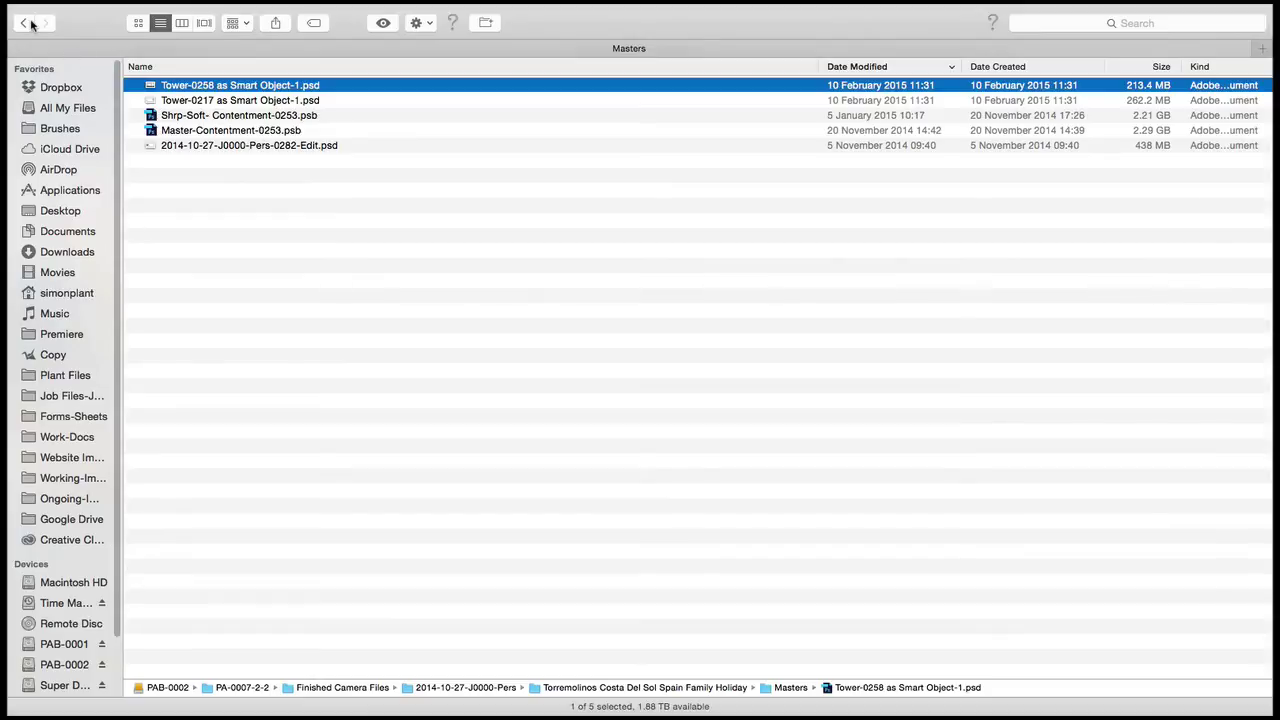
# - Go back to Finished Camera Files and collapse the 2014-10-27-J0000-Pers job folder
pyautogui.click(22, 23)
pyautogui.click(22, 23)
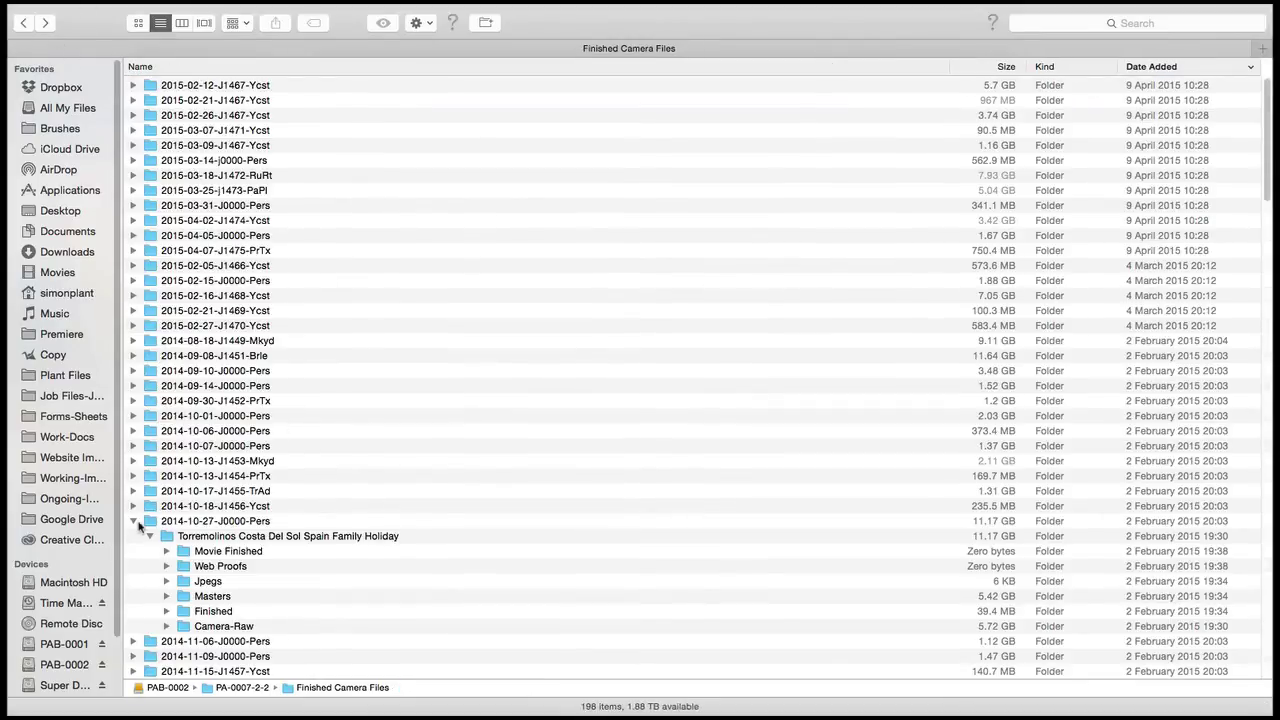
pyautogui.click(133, 521)
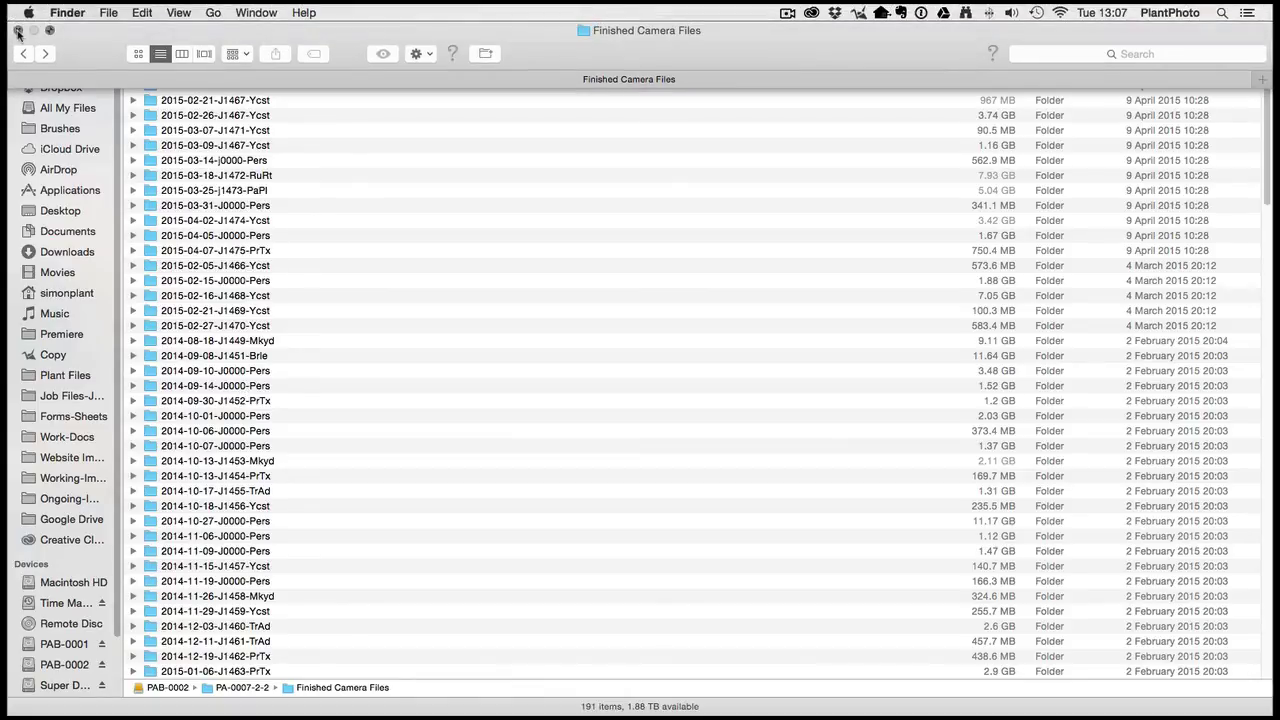
# - Close the Finished Camera Files window, revealing the 2015-05-05-J0000-Pers folder on the desktop
pyautogui.click(18, 29)
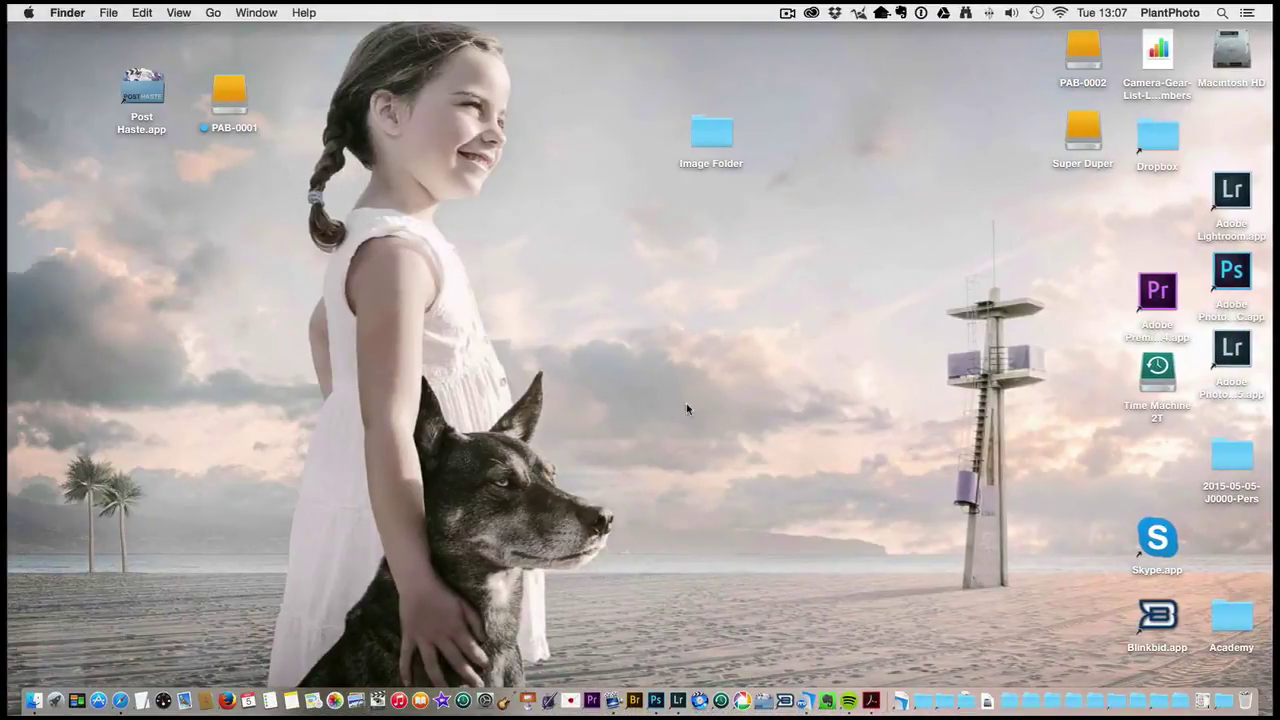